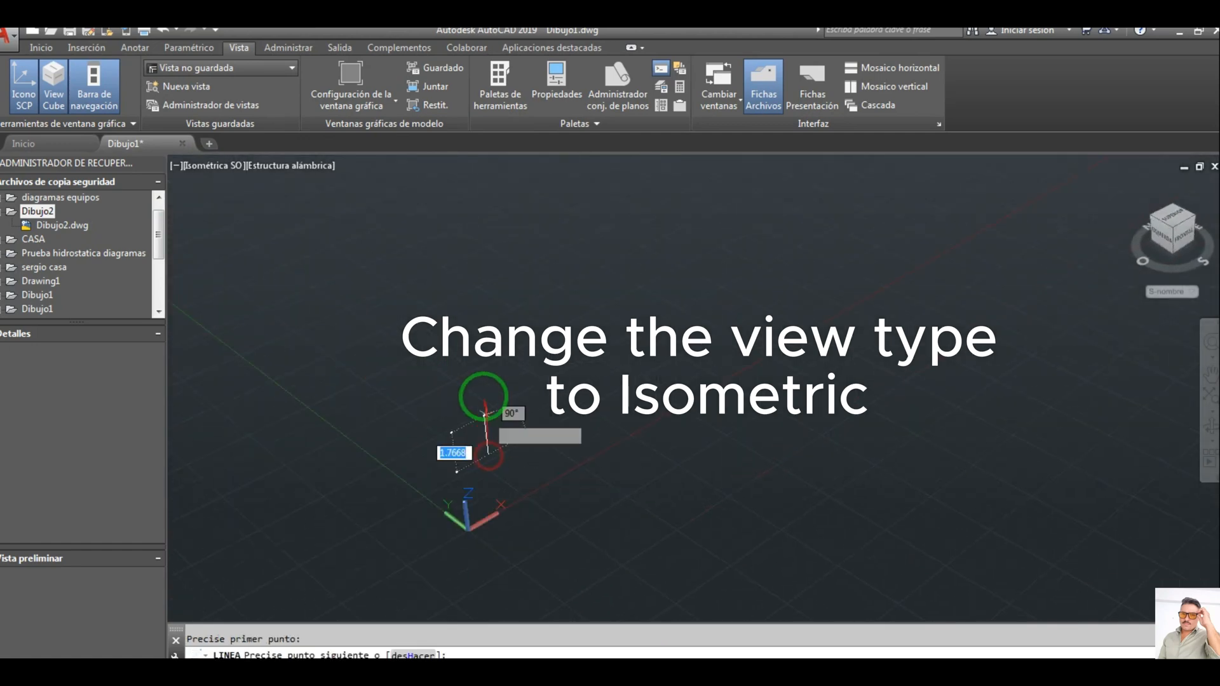
Draw the vertical wall face as a closed rectangle with sides of 6 and 7 using the Line command
type("6")
key("Return")
type("7")
key("Return")
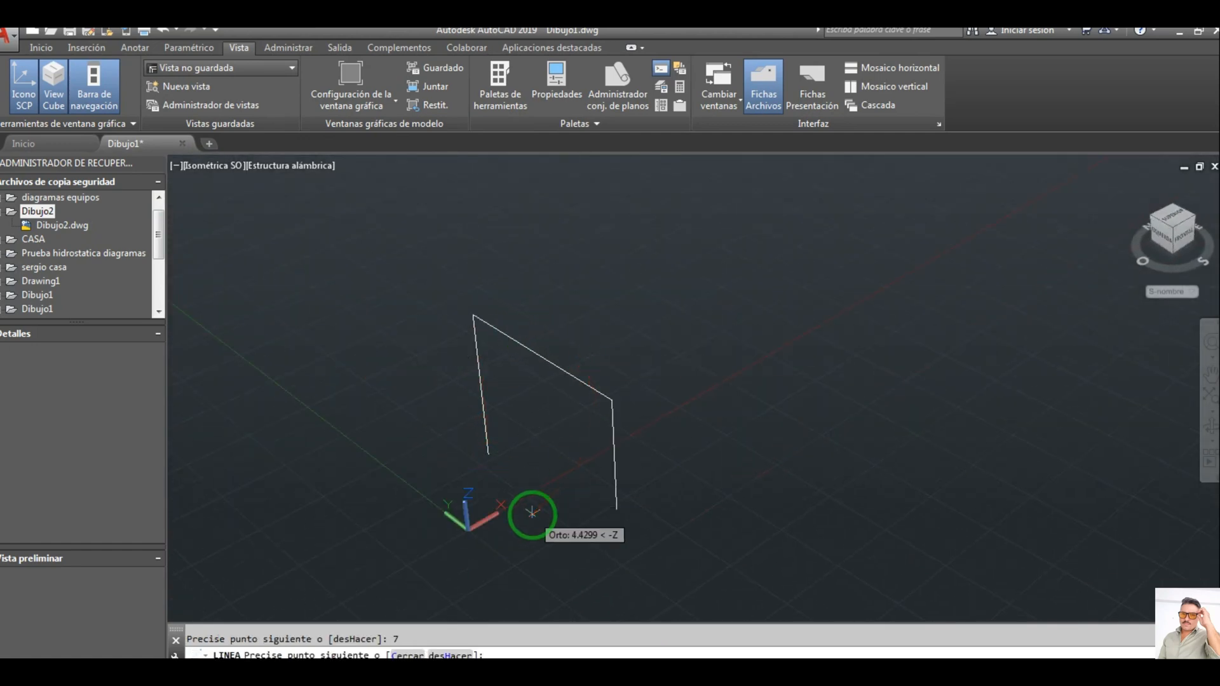
type("6")
key("Return")
left_click(488, 454)
scroll(490, 451, "up", 1)
key("Escape")
key("Escape")
Draw the stepped roof outline from the wall face's upper corner and close the longer roof panel with its remaining edges
key("Return")
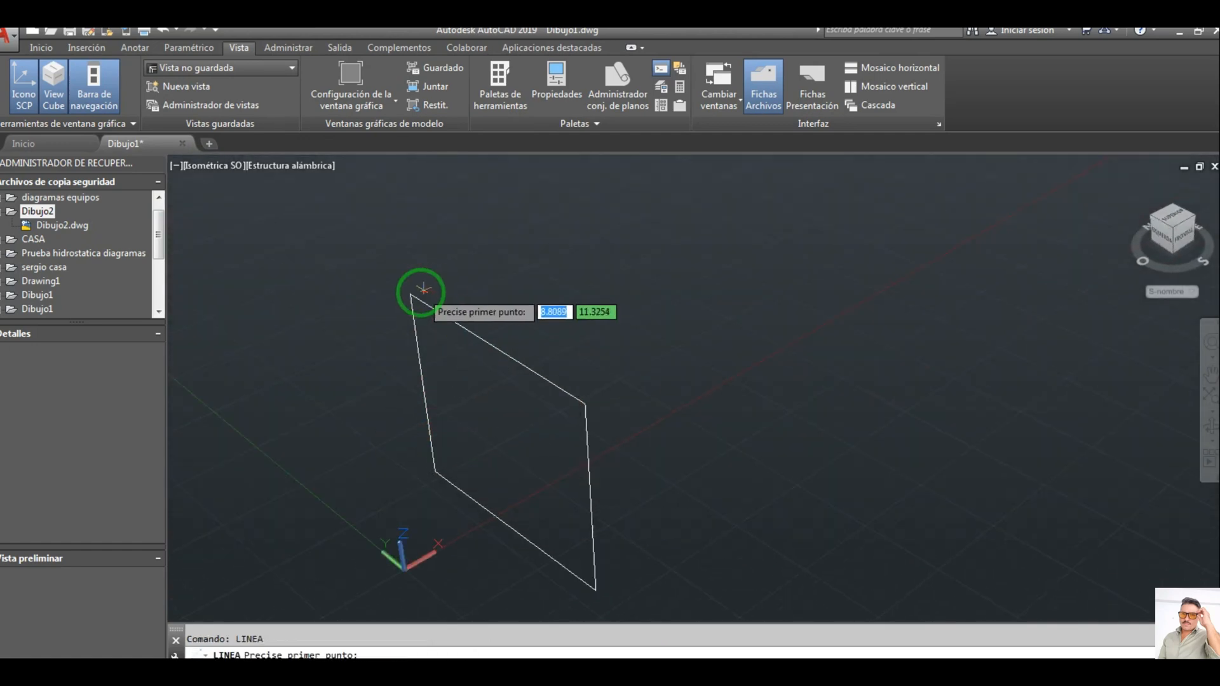
left_click(412, 294)
key("Return")
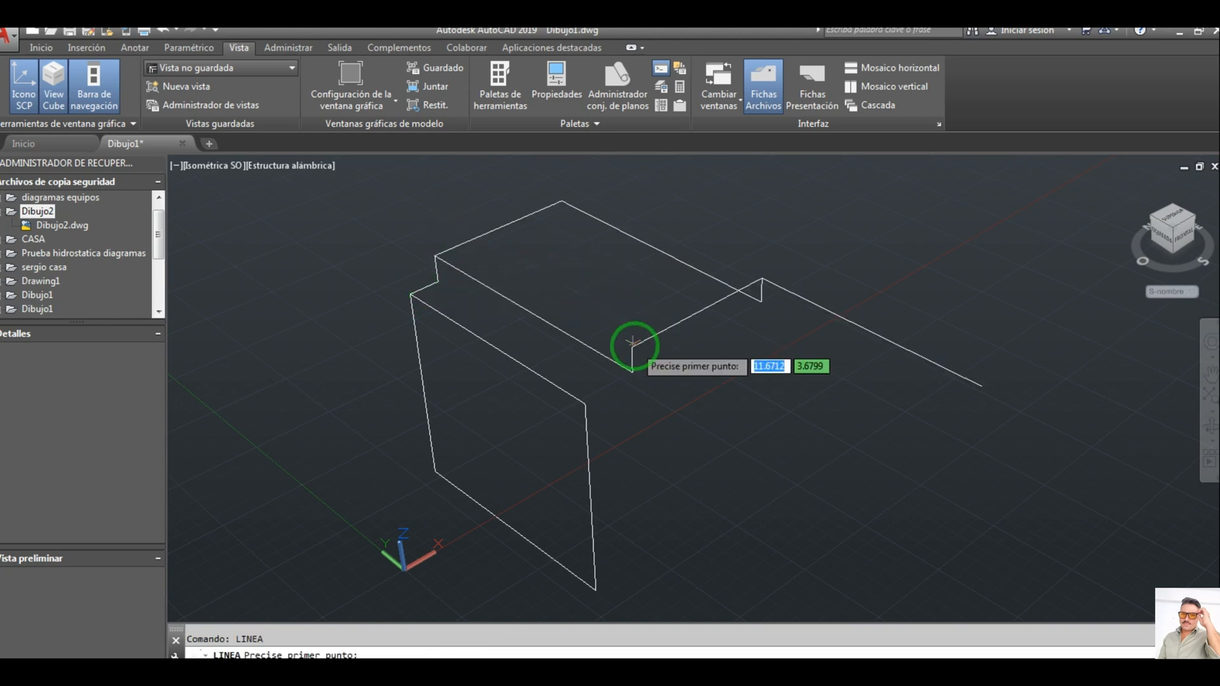
left_click(632, 347)
type("6.")
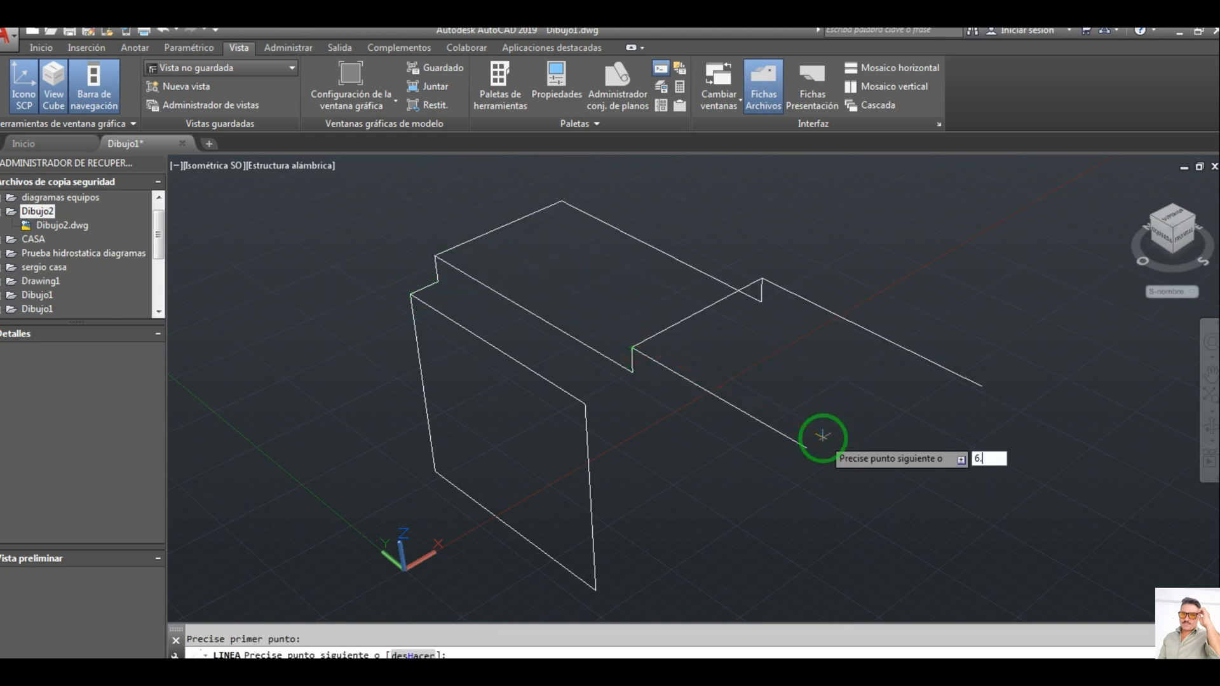
left_click(968, 384)
key("Escape")
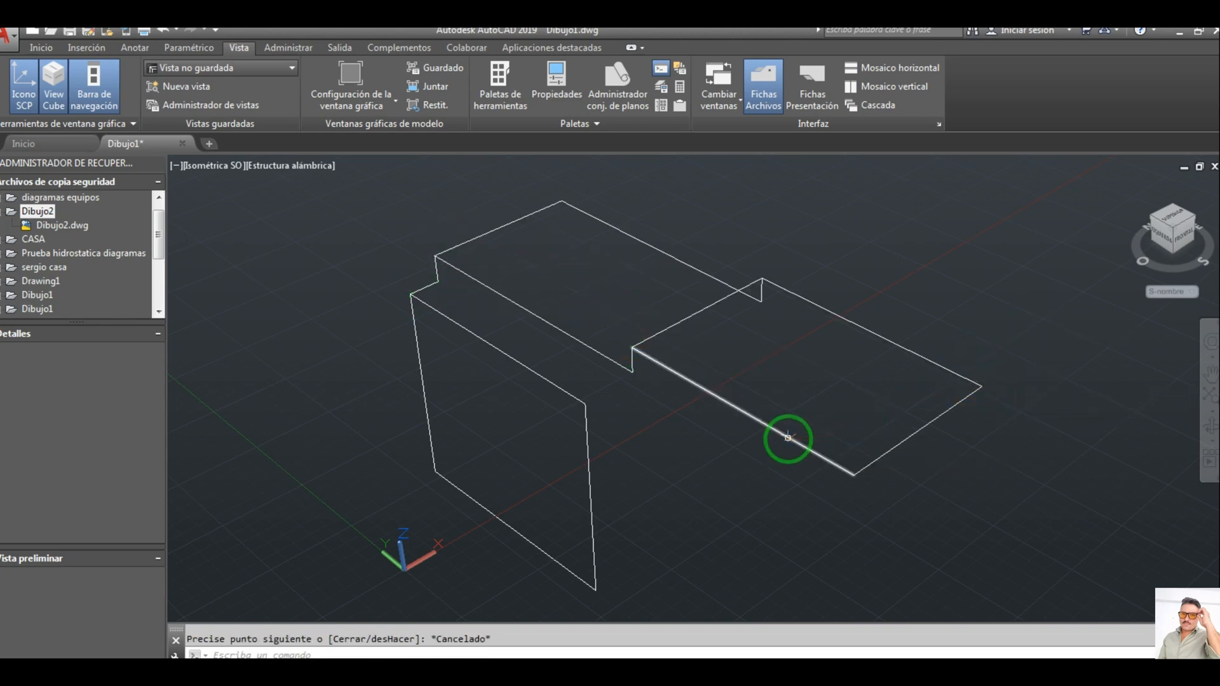
key("Return")
left_click(585, 403)
key("Return")
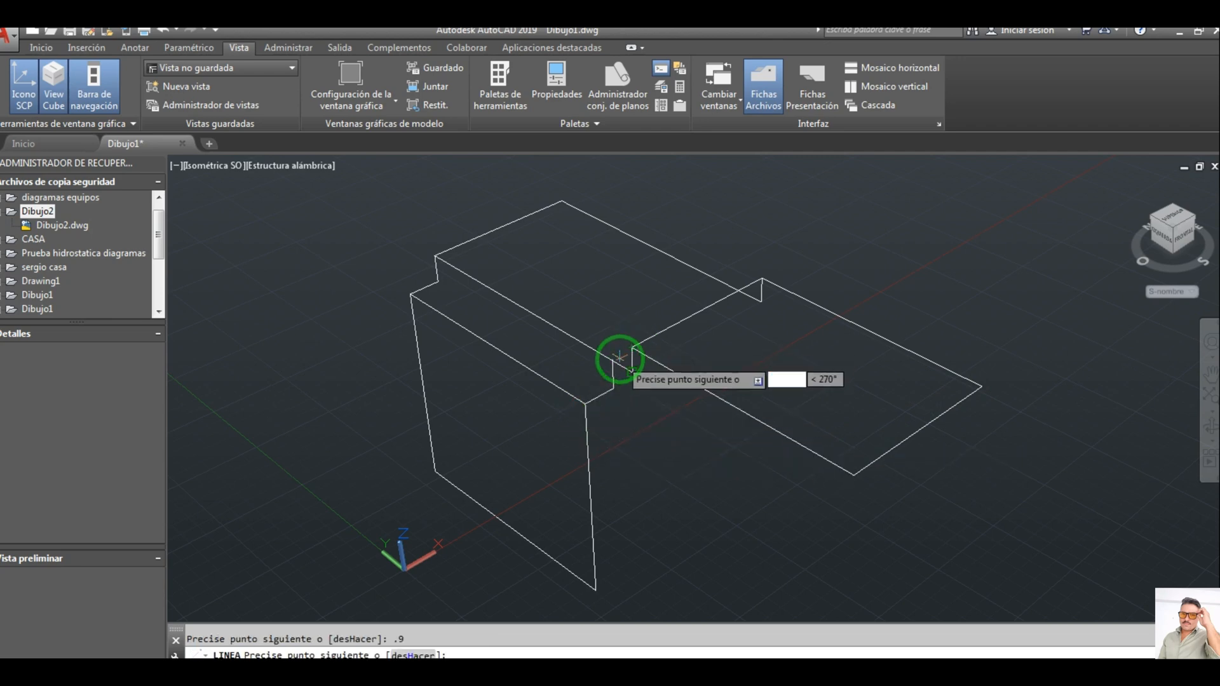
left_click(631, 371)
key("Escape")
Draw a step .9 across and .8 up from the wall's front upper corner, and connect its inner corner to the opposite step
type("linea")
key("Return")
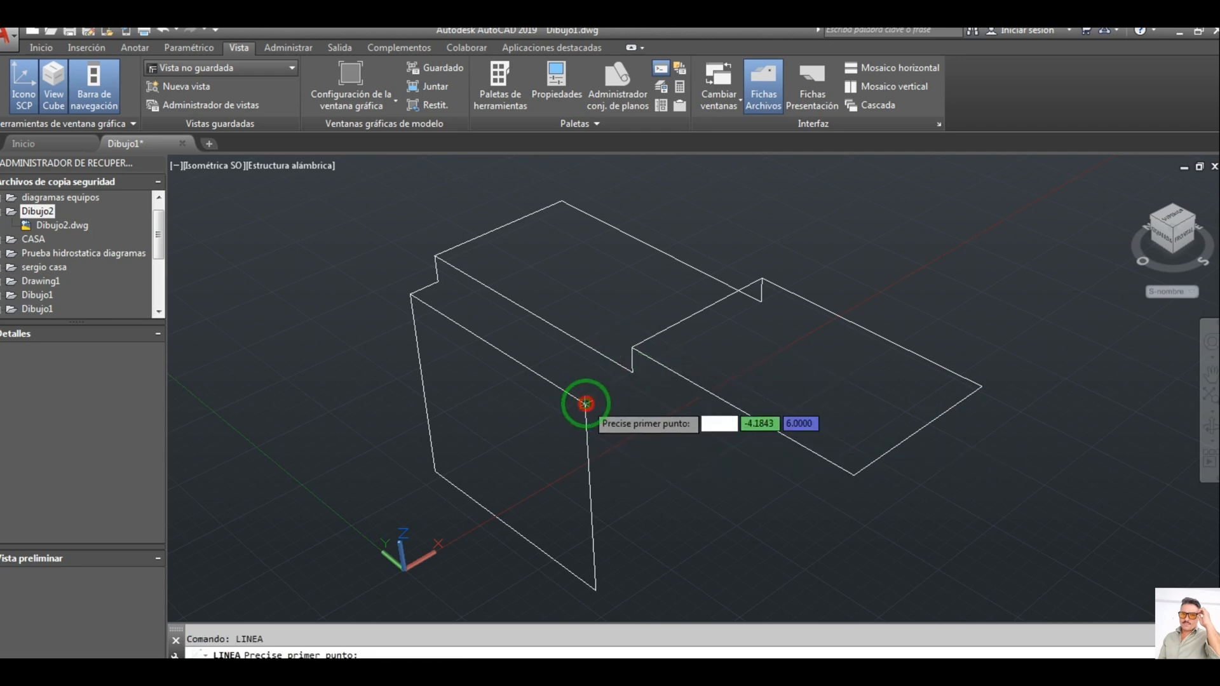
left_click(586, 403)
type(".9")
key("Return")
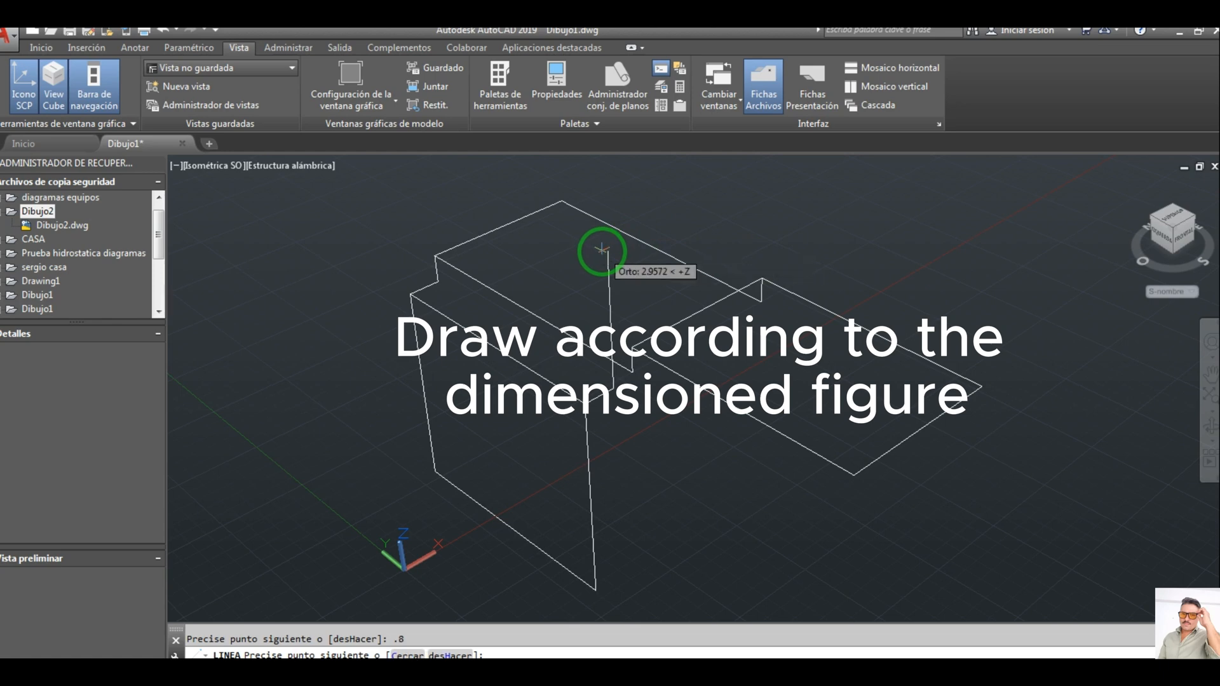
key("Return")
left_click(438, 282)
left_click(613, 387)
key("Escape")
Draw the wall's end face with a .9 line at the lower front corner and an edge up to the step corner
type("linea")
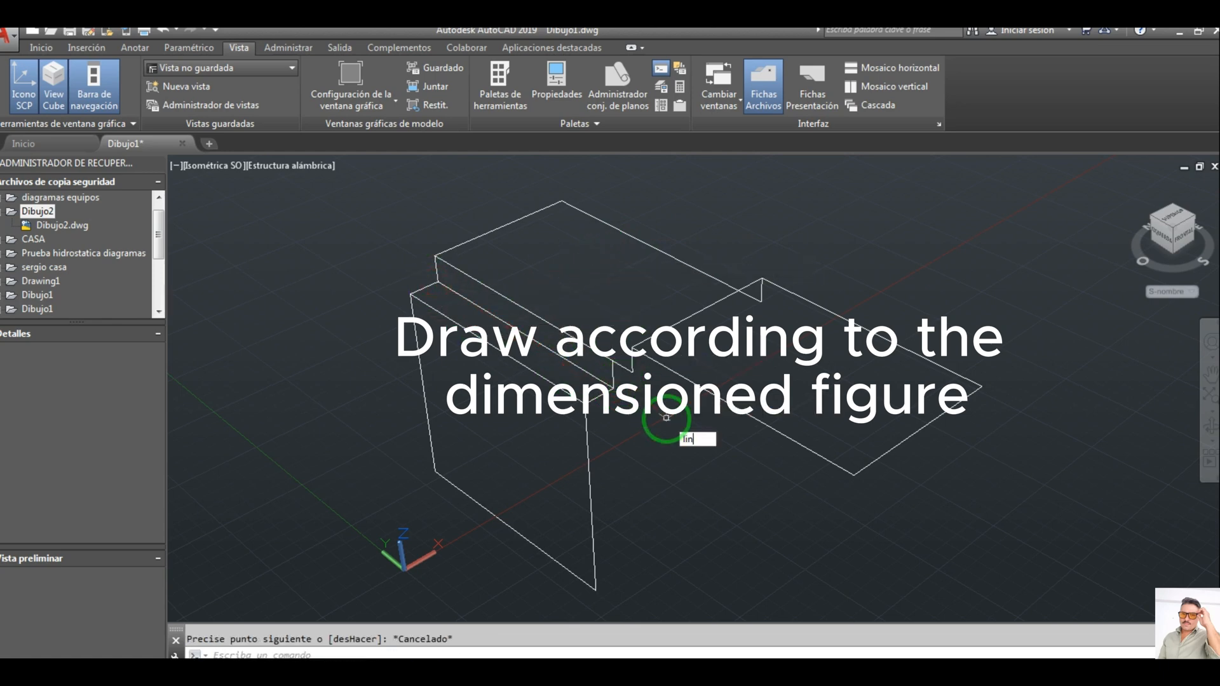
key("Return")
left_click(594, 588)
type(".9")
key("Return")
left_click(613, 388)
key("Escape")
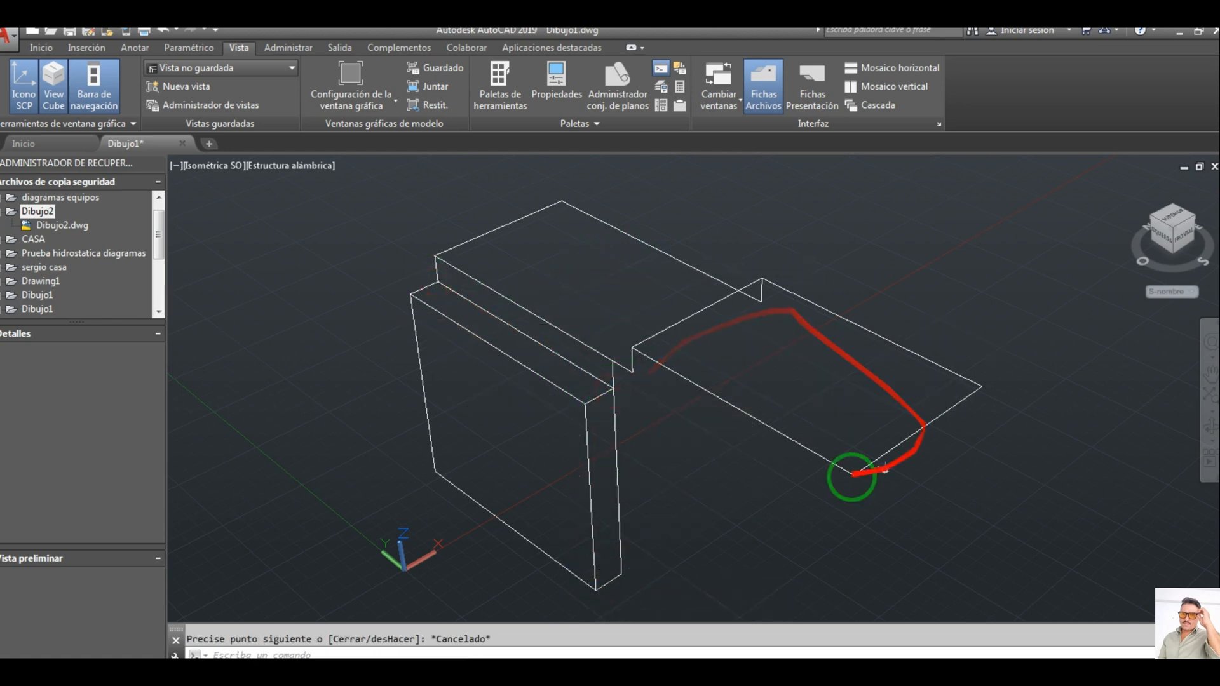
Draw an 8.8 base line from the wall's lower inner corner, with a 2.4 vertical and a short line back toward the wall
middle_click_drag(674, 417, 570, 346)
key("Escape")
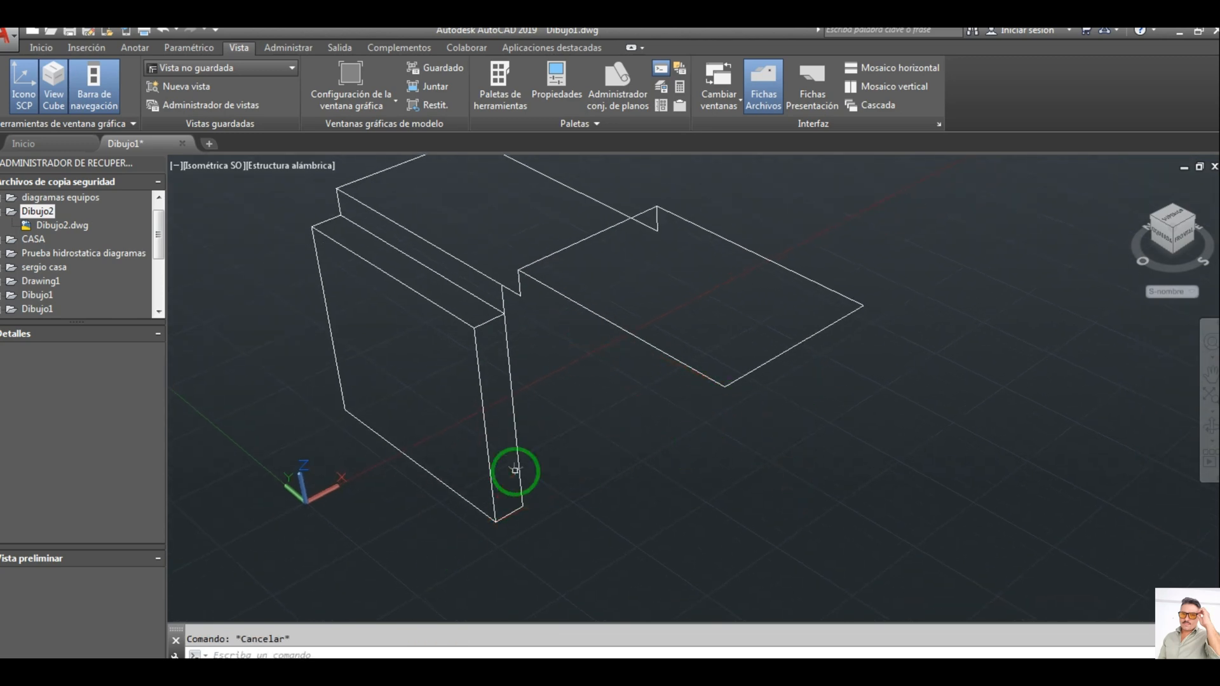
scroll(690, 388, "up", 2)
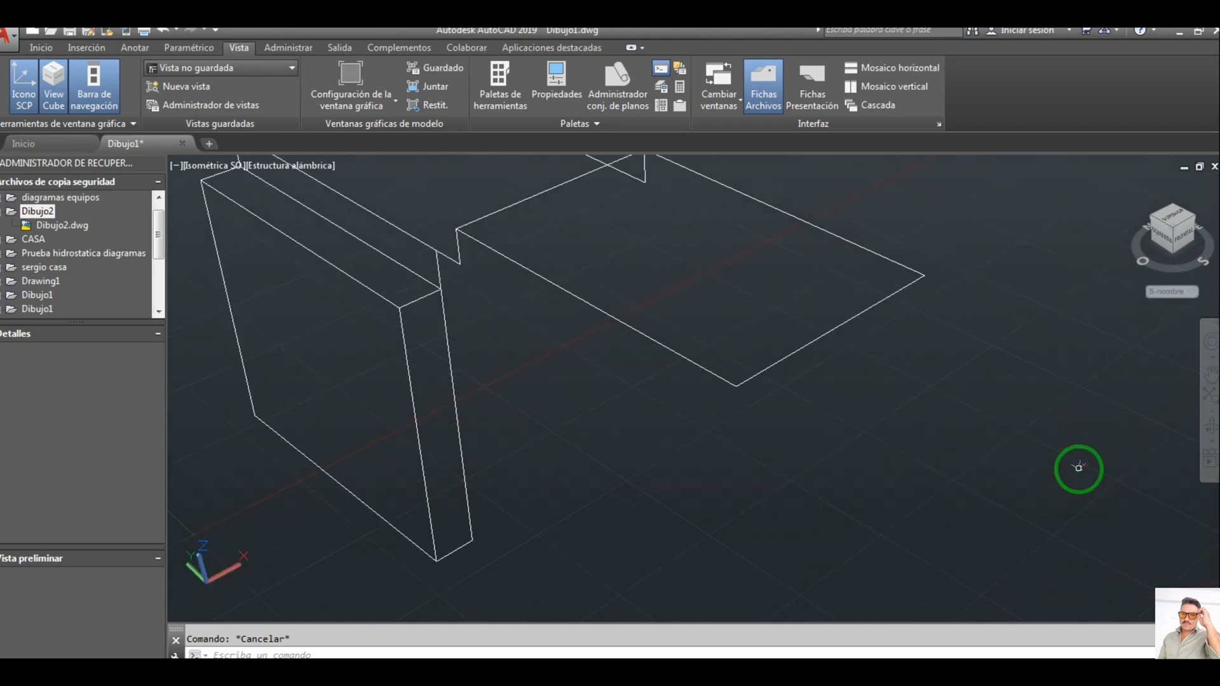
type("l")
key("Return")
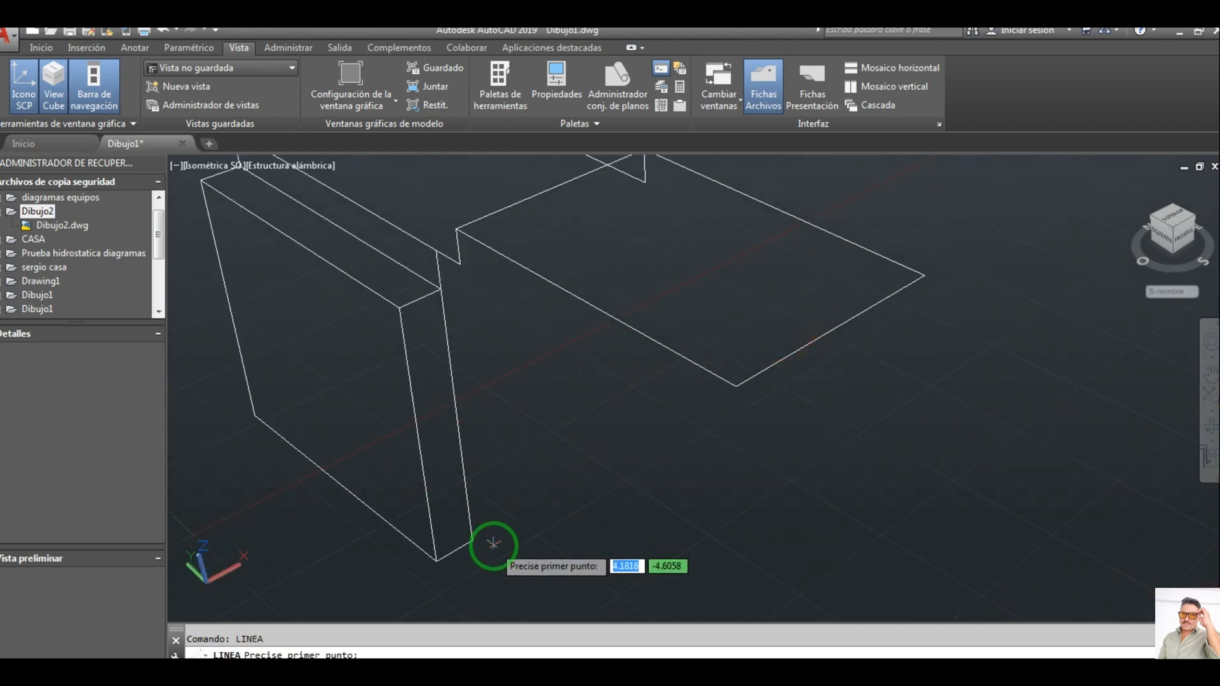
left_click(471, 539)
scroll(750, 541, "down", 2)
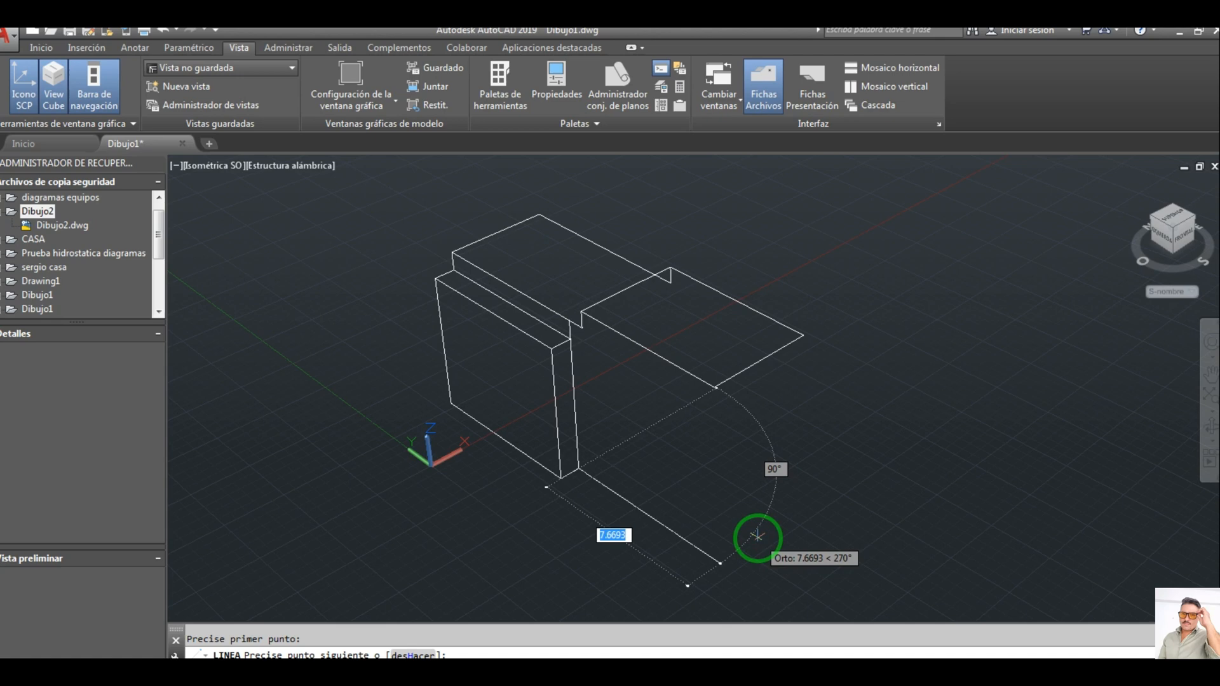
type("8.8")
key("Return")
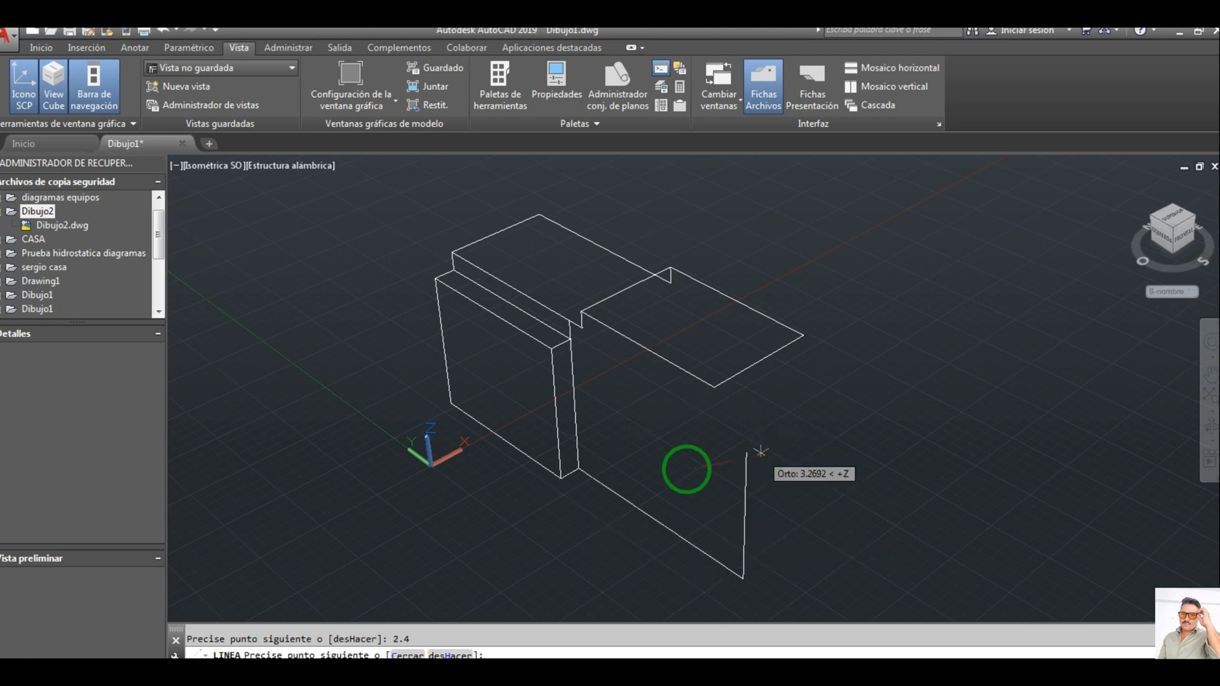
middle_click_drag(665, 477, 577, 359)
key("Escape")
Draw a 5.5 vertical line up from the top of the 2.4 line
key("Return")
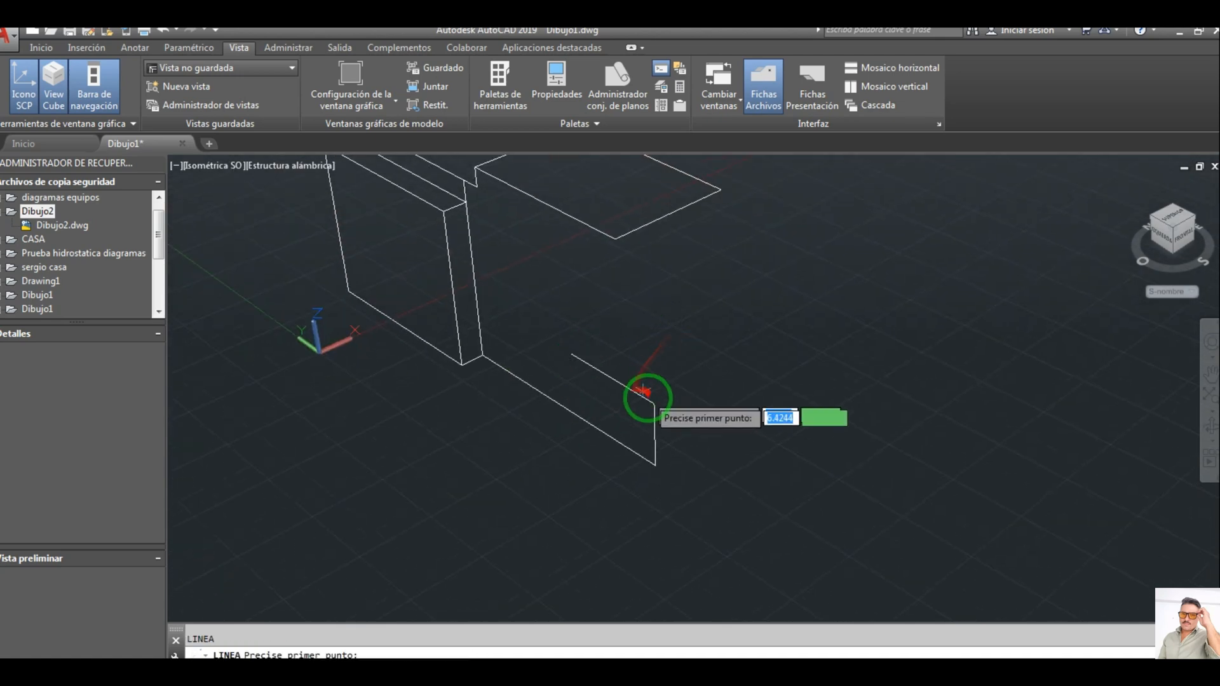
left_click(654, 403)
type("5.5")
key("Return")
key("Escape")
Try to paste a copy of the roof panel's front edge into the drawing
left_click(663, 217)
key("ctrl+c")
key("ctrl+v")
left_click(752, 408)
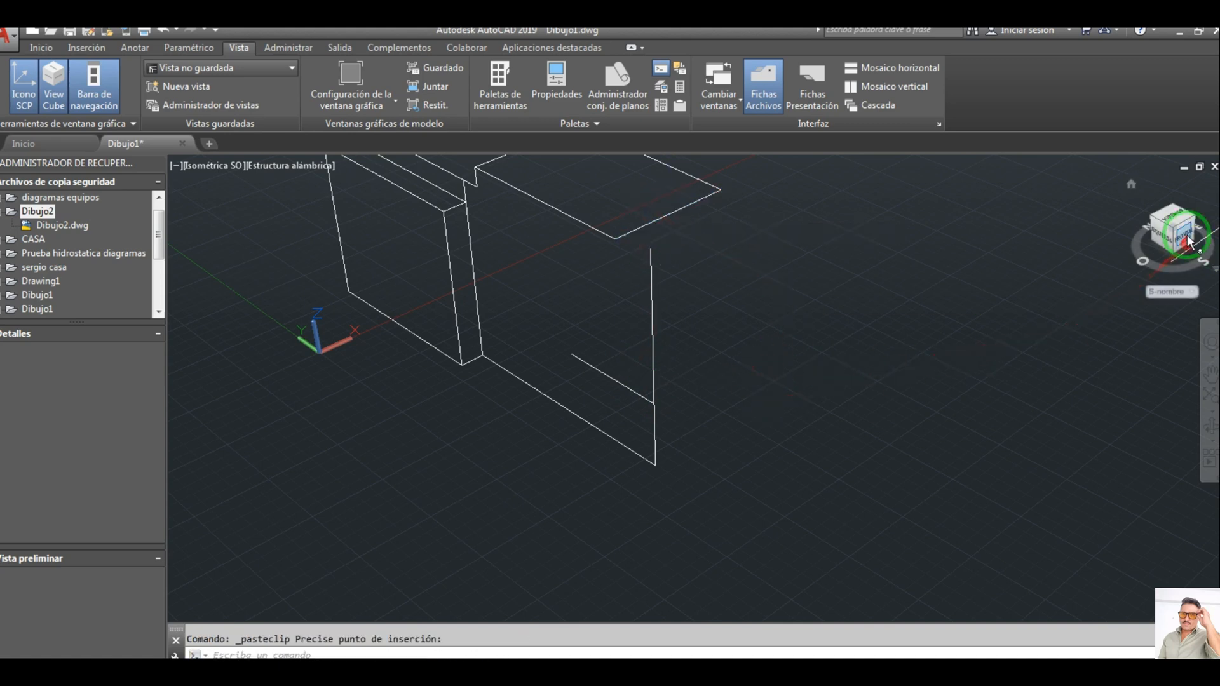
key("Escape")
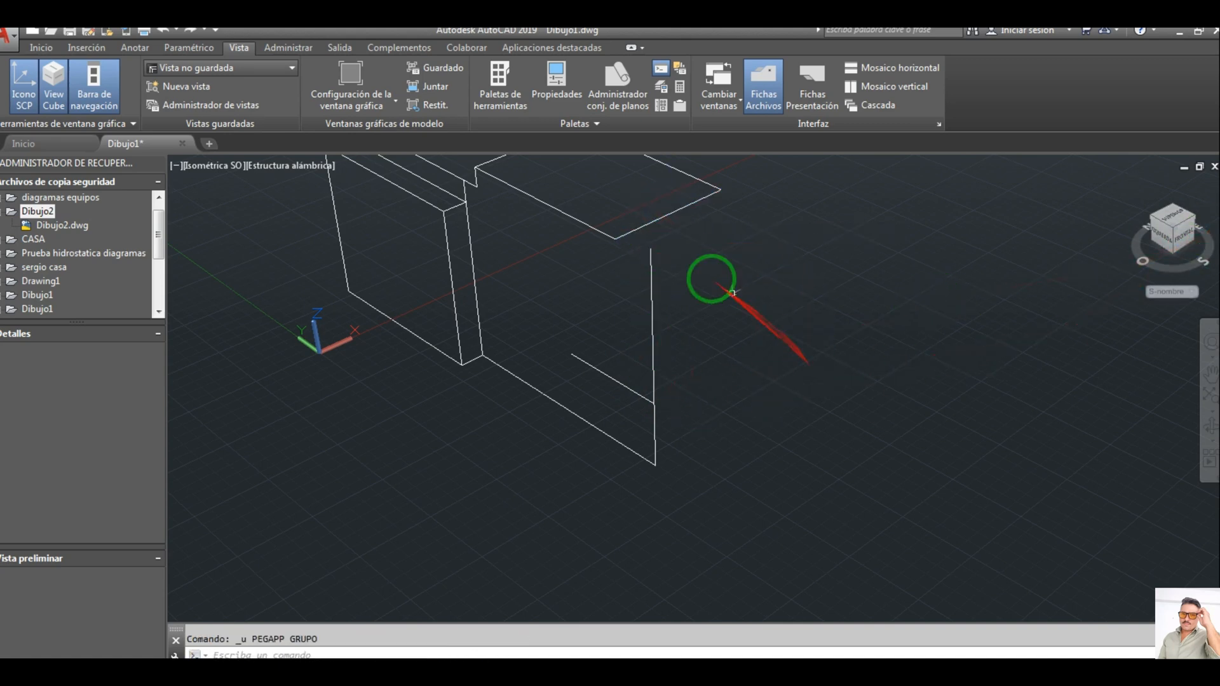
Copy and paste the roof panel's front edge, and move the copy by its endpoint onto the end of the 8.8 base line
left_click(658, 215)
left_click(654, 216)
key("ctrl+c")
key("ctrl+v")
left_click(831, 450)
left_click(848, 439)
key("d")
key("Return")
left_click(831, 449)
left_click(656, 465)
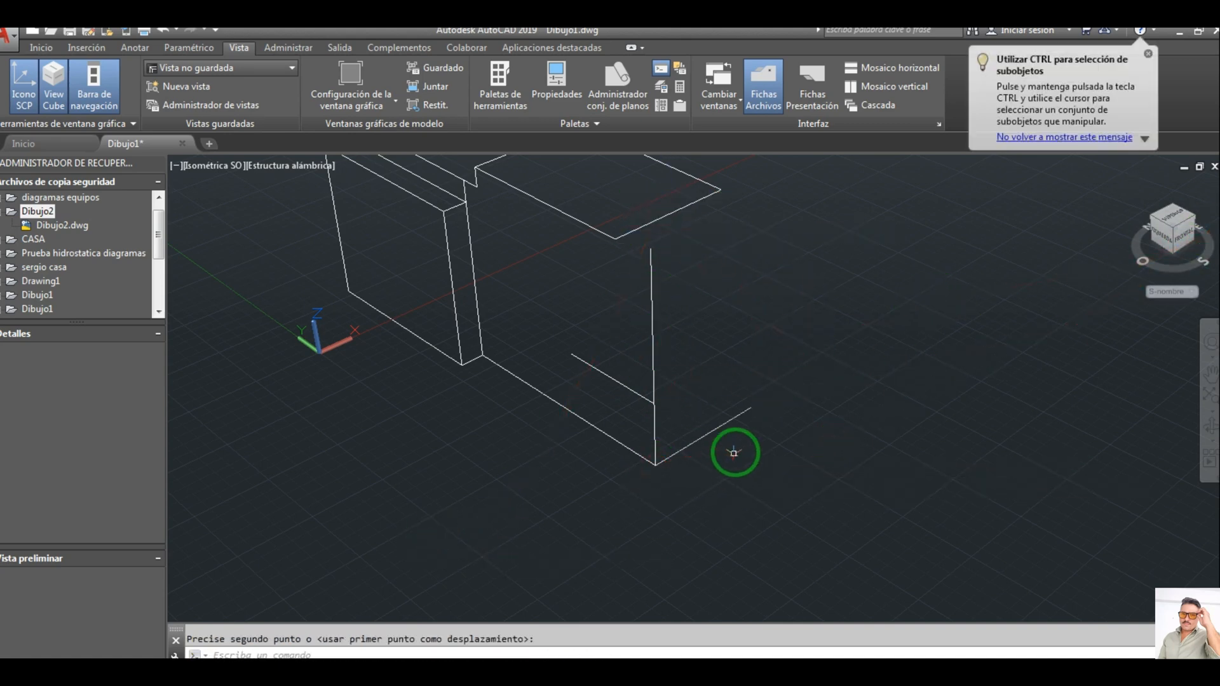
Complete the lower front panel with a 2.4 vertical at its far corner and a top edge back to the near vertical
key("l")
key("Return")
left_click(751, 408)
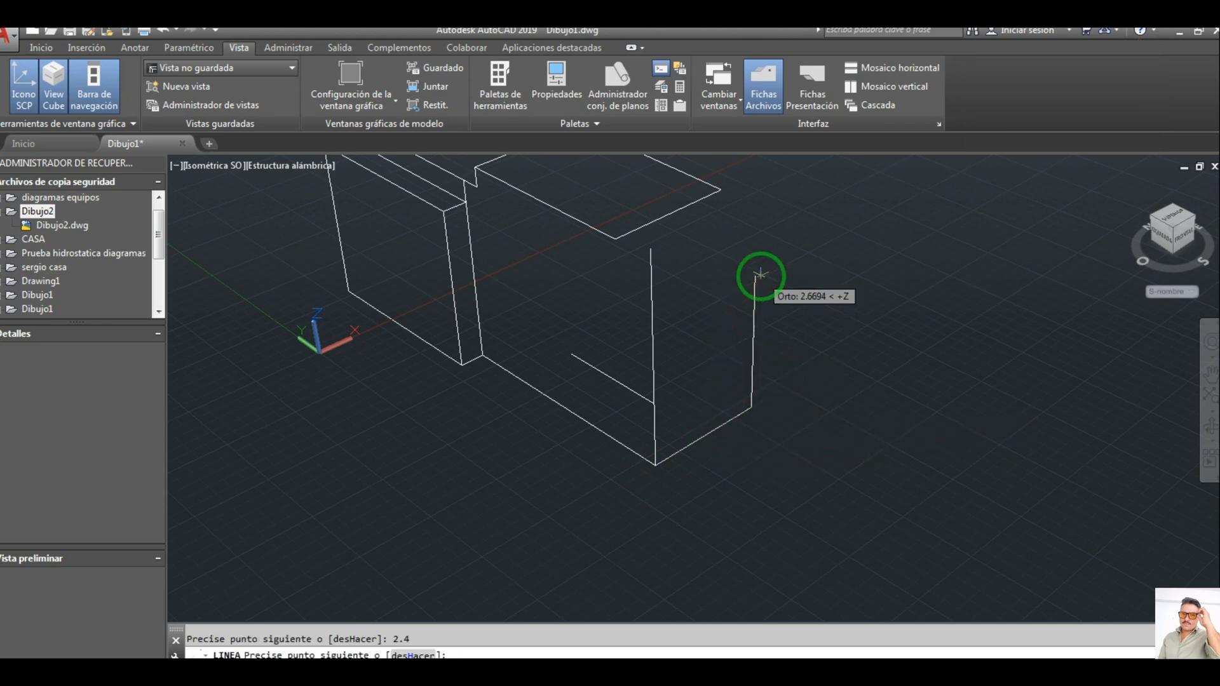
left_click(655, 401)
key("Escape")
Draw a 4.5 vertical from the lower panel's near top corner, join it to the roof corner, and remove the superseded short line
key("Return")
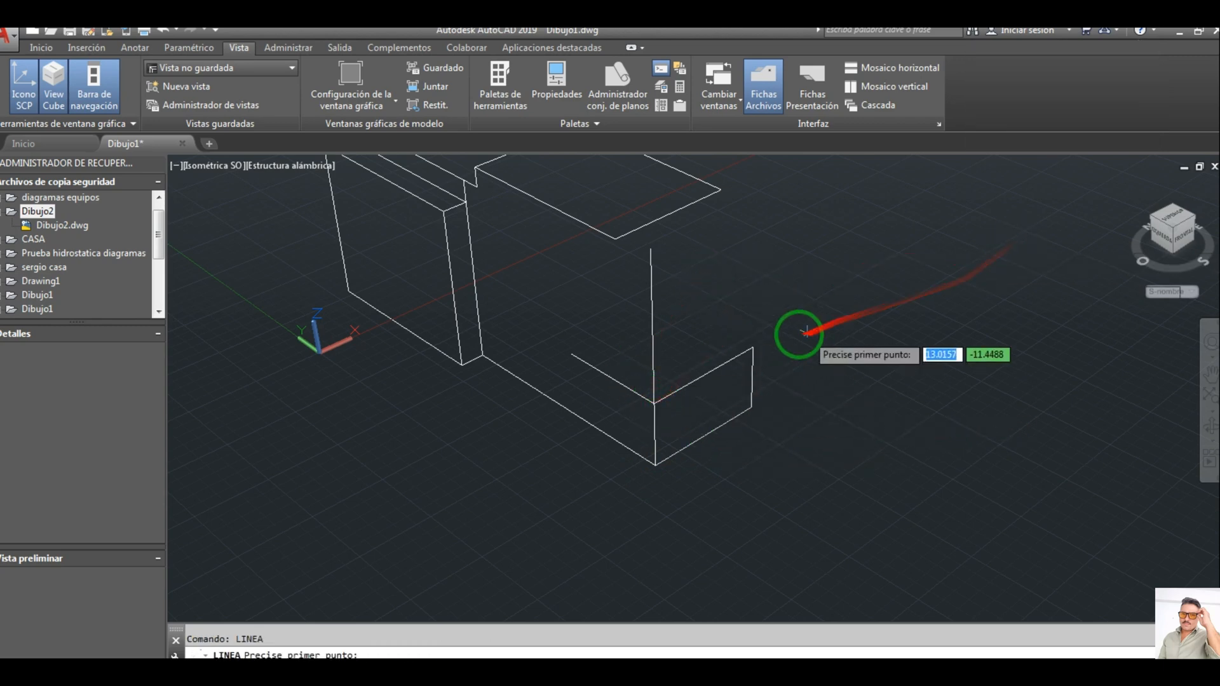
left_click(655, 403)
type("4.5")
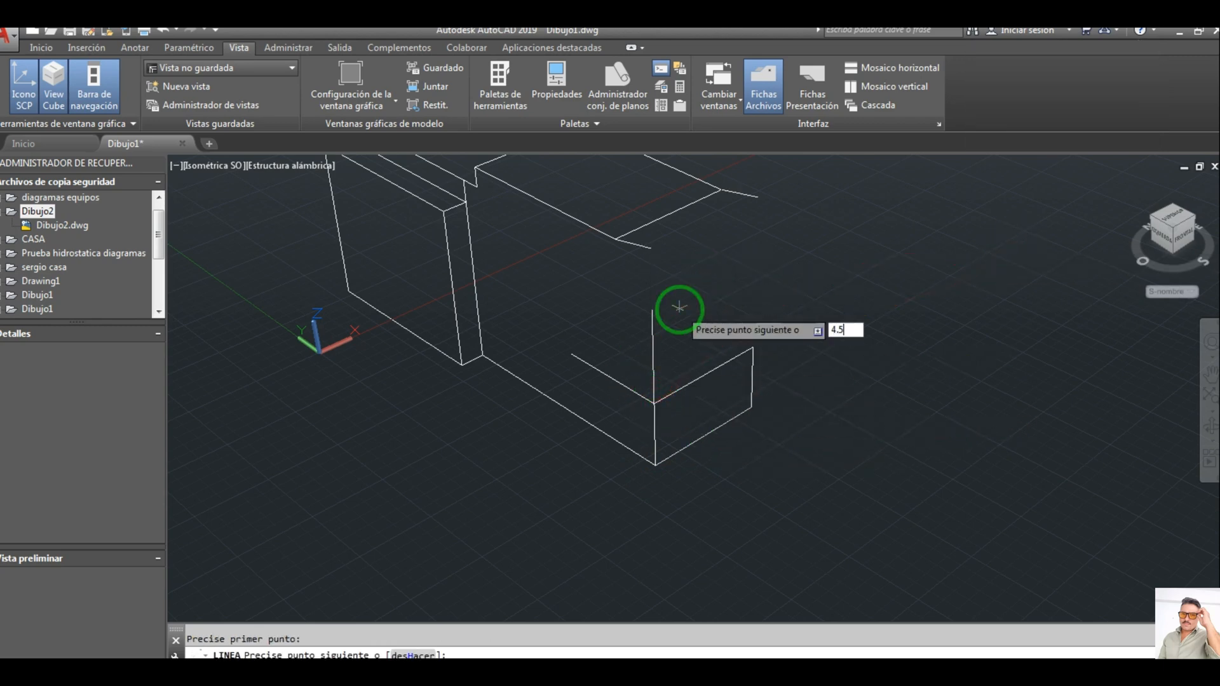
key("Return")
left_click(615, 239)
key("Escape")
left_click(648, 242)
left_click(636, 248)
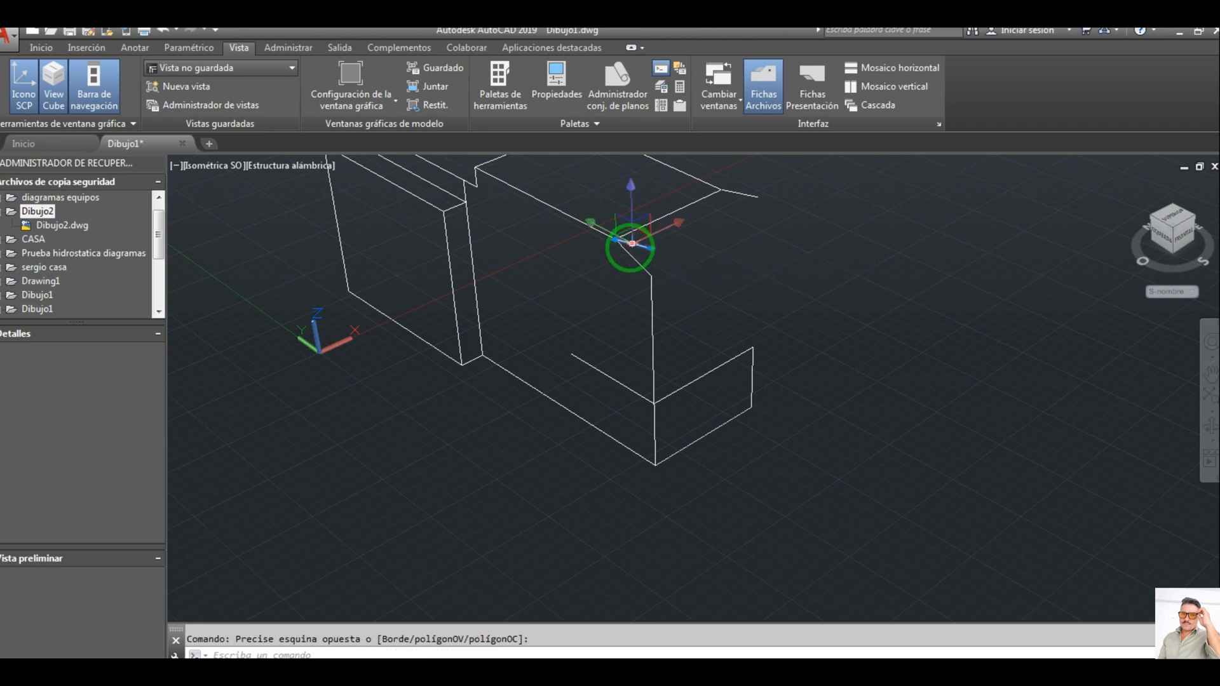
Draw a 4.5 vertical from the lower panel's far top corner, join it to the far roof corner, and remove the superseded short line
left_click(754, 349)
type("4.")
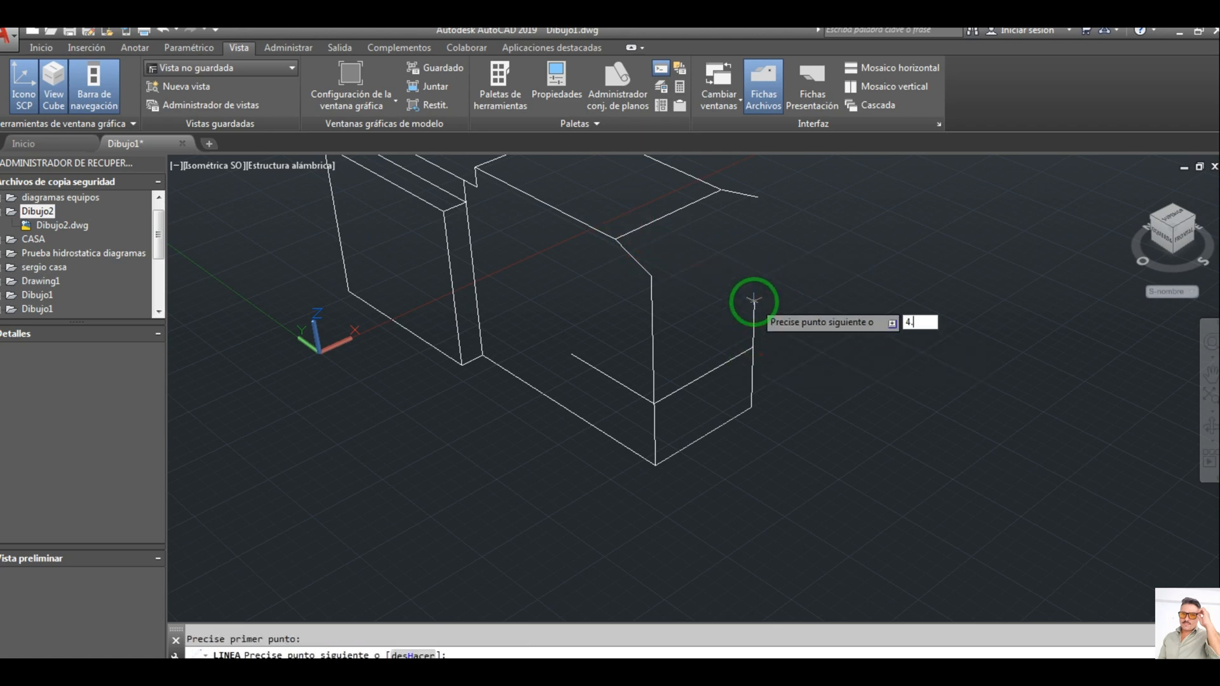
type("5")
key("Return")
key("Escape")
left_click(745, 194)
left_click(750, 199)
left_click(742, 176)
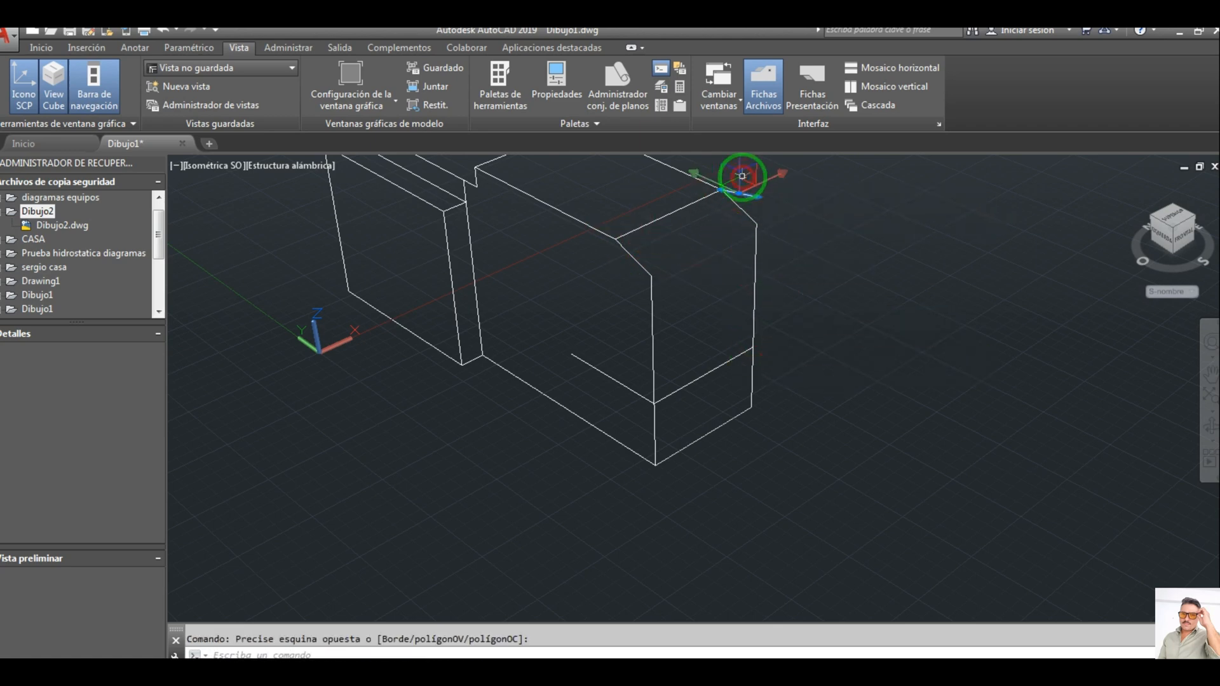
Connect the tops of the two 4.5 verticals with a line to form the front face's upper edge
left_click(756, 223)
left_click(651, 276)
key("Escape")
Draw a vertical guide line between the midpoints of the front face's upper edge and the lower panel's top edge
scroll(648, 289, "down", 2)
scroll(623, 299, "up", 3)
middle_click_drag(642, 321, 540, 325)
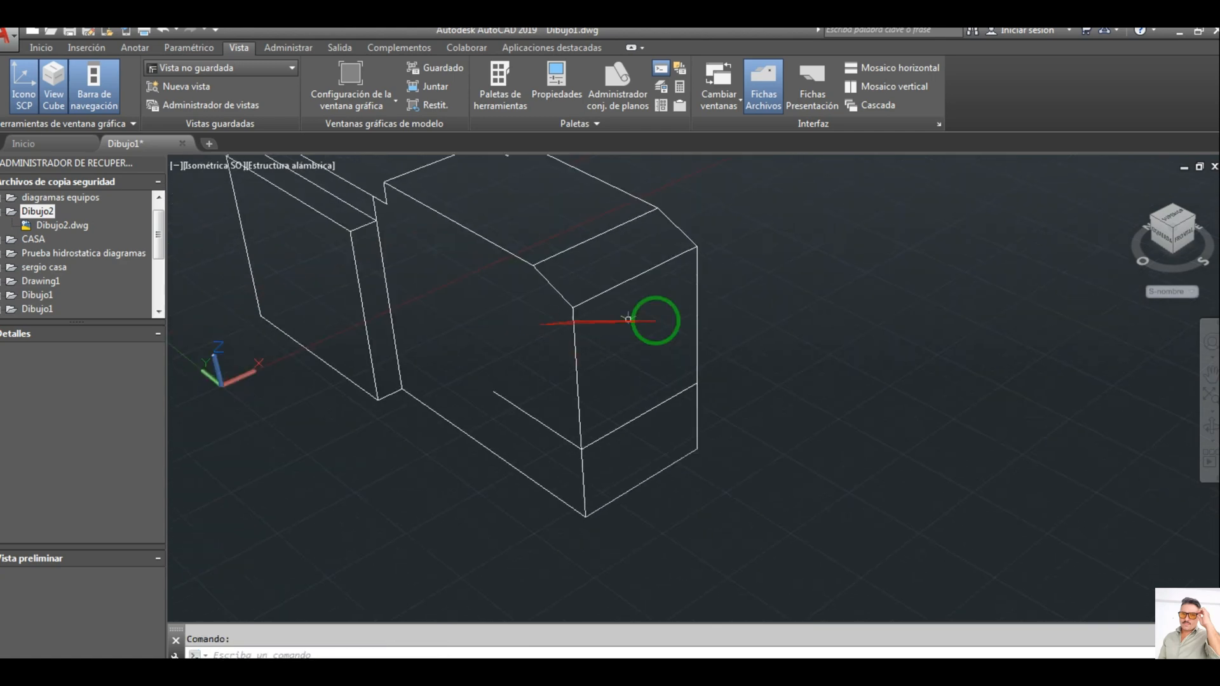
left_click(637, 276)
left_click(641, 416)
key("Escape")
Draw a window rectangle with a side of 3 in the empty space beside the model, and add its diagonal as a guide
key("Return")
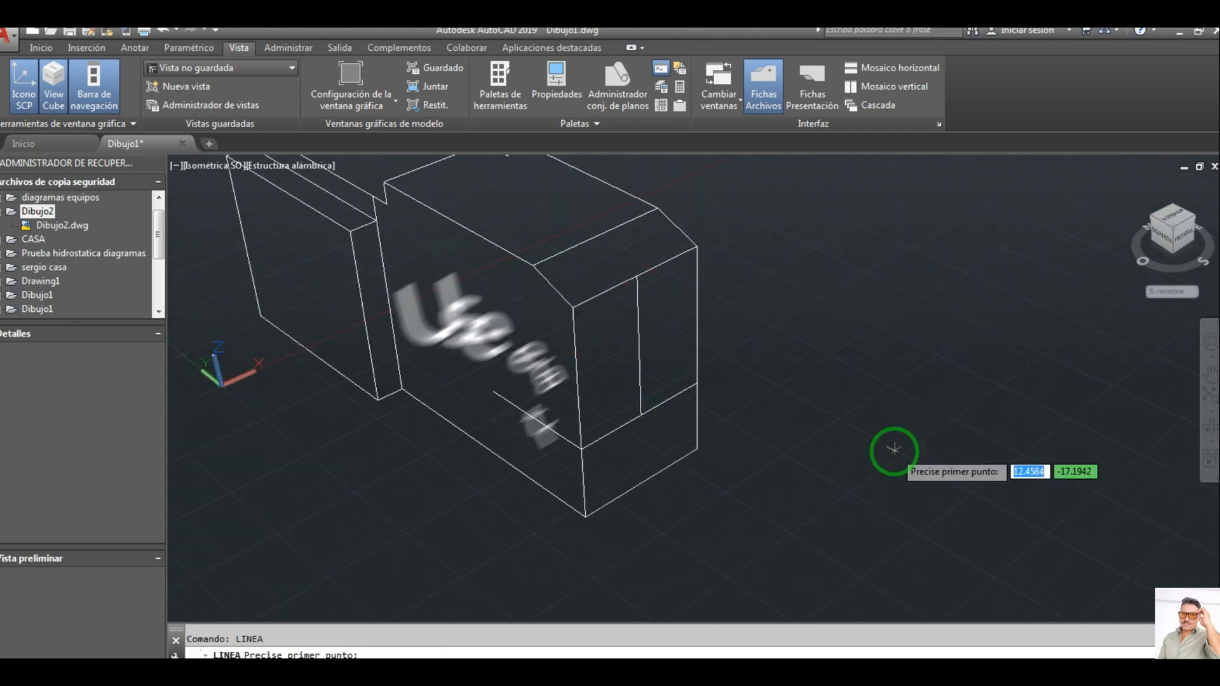
left_click(828, 335)
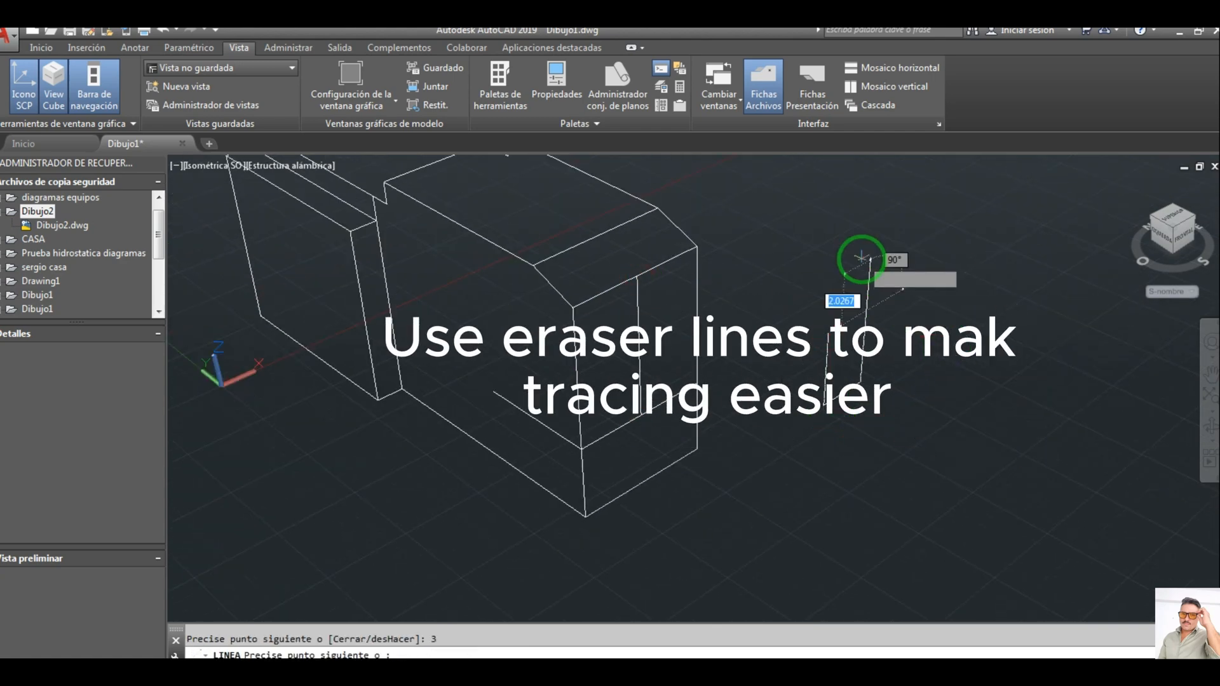
left_click(828, 335)
left_click(860, 383)
key("Escape")
Move the window rectangle and its diagonal from the diagonal's midpoint to the midpoint of the front face's guide line
left_click(811, 299)
left_click(902, 434)
type("d")
key("Return")
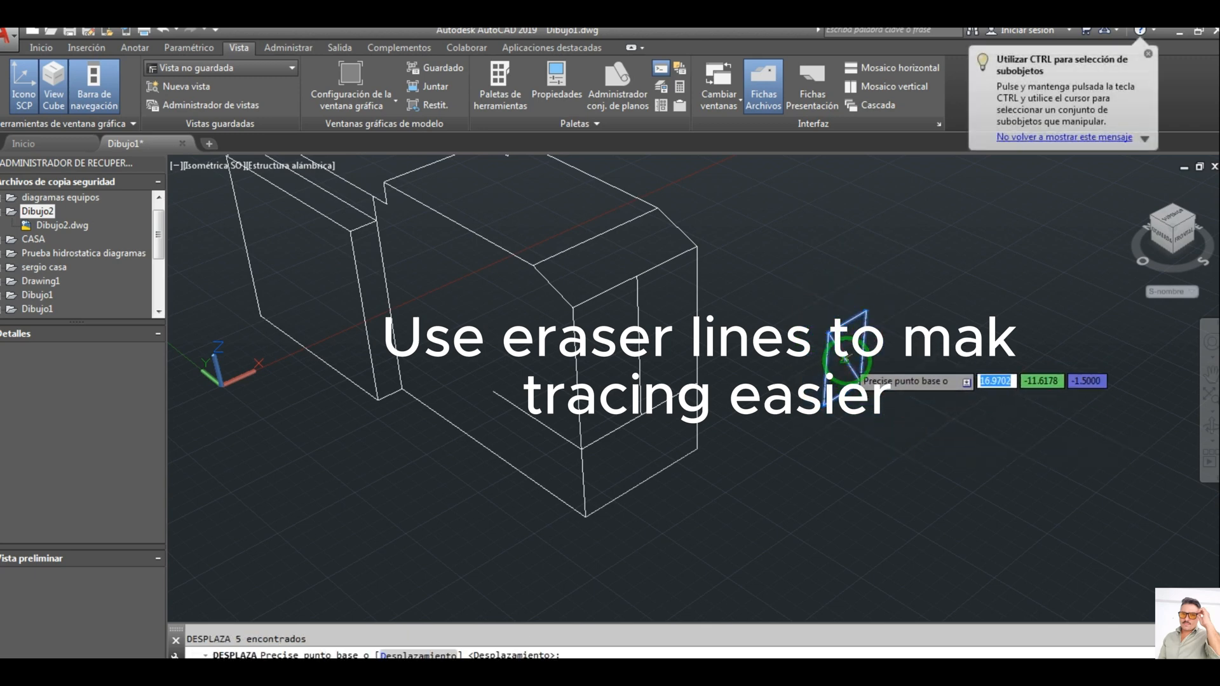
left_click(845, 360)
left_click(640, 347)
Erase the diagonal and the vertical guide line from the front window
left_click(643, 338)
left_click(629, 356)
key("Delete")
Draw a vertical line between the midpoints of the wall face's upper and lower edges
middle_click_drag(496, 349, 550, 393)
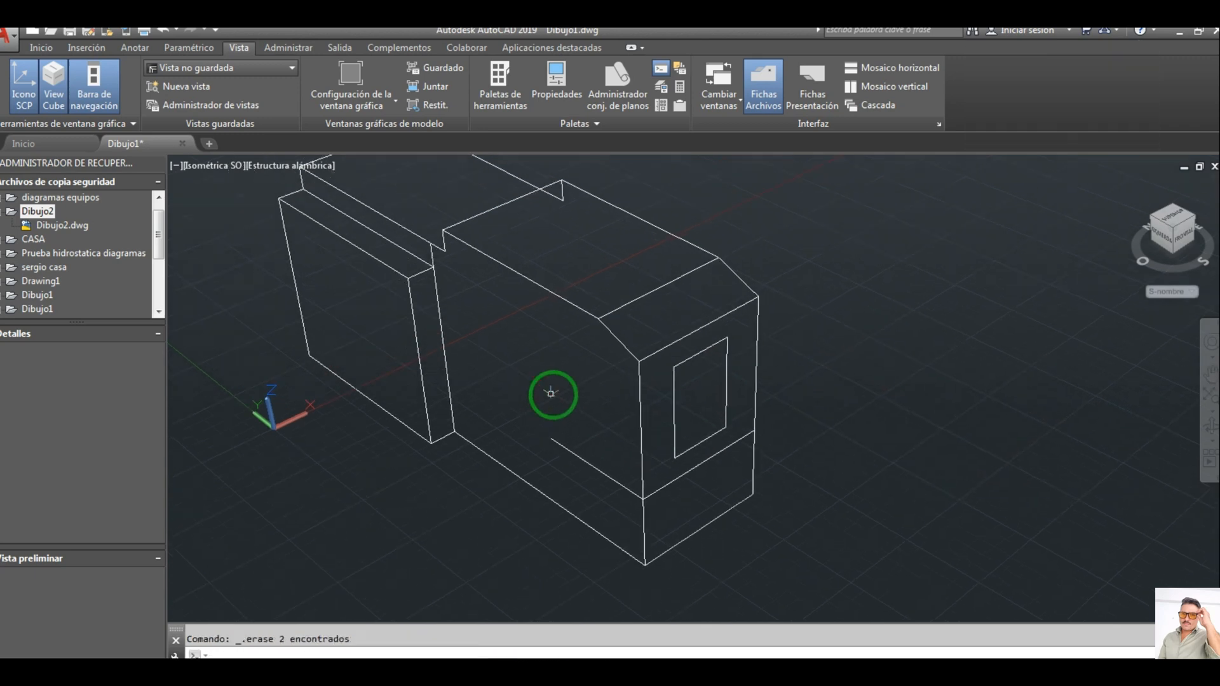
left_click(344, 237)
left_click(369, 398)
key("Escape")
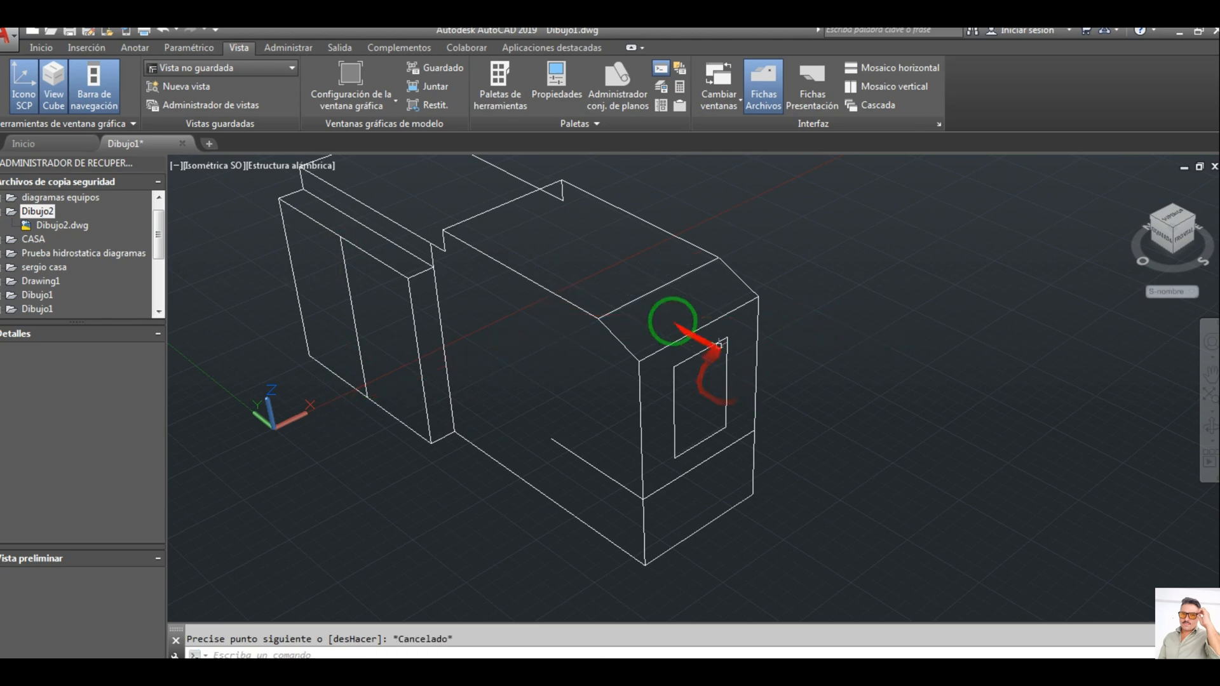
Draw crossing floor edges from the wall's lower inner corner and the front panel's far lower corner
key("Return")
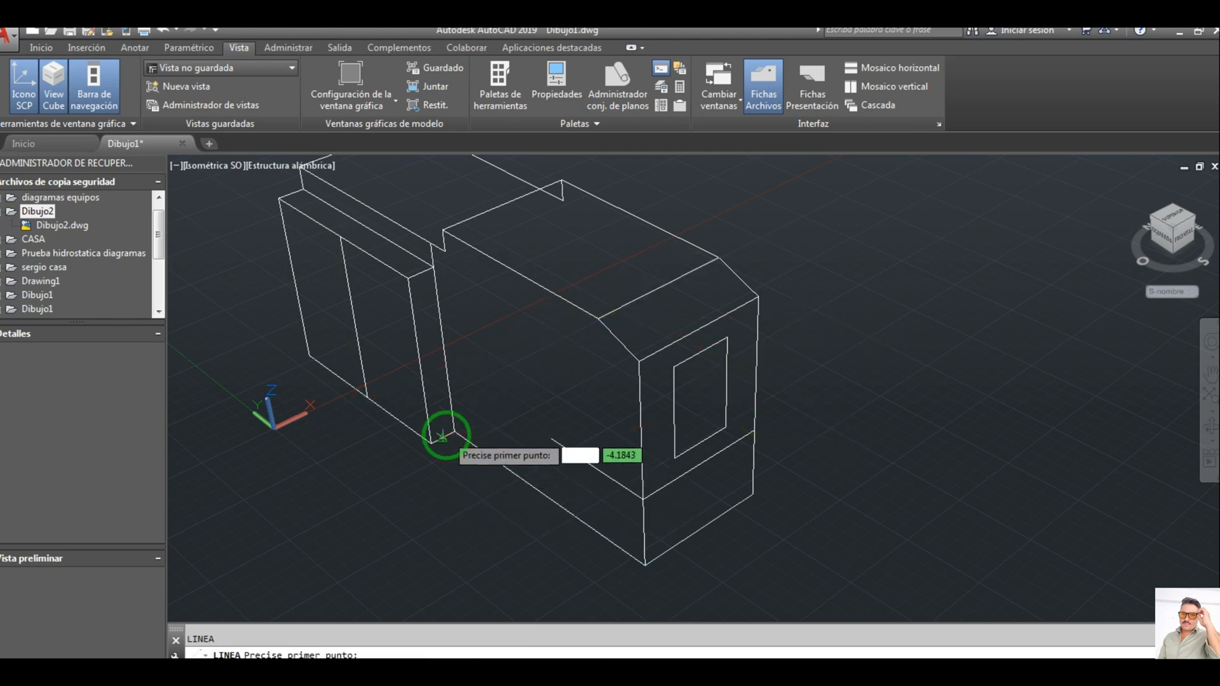
left_click(455, 432)
left_click(803, 232)
key("Return")
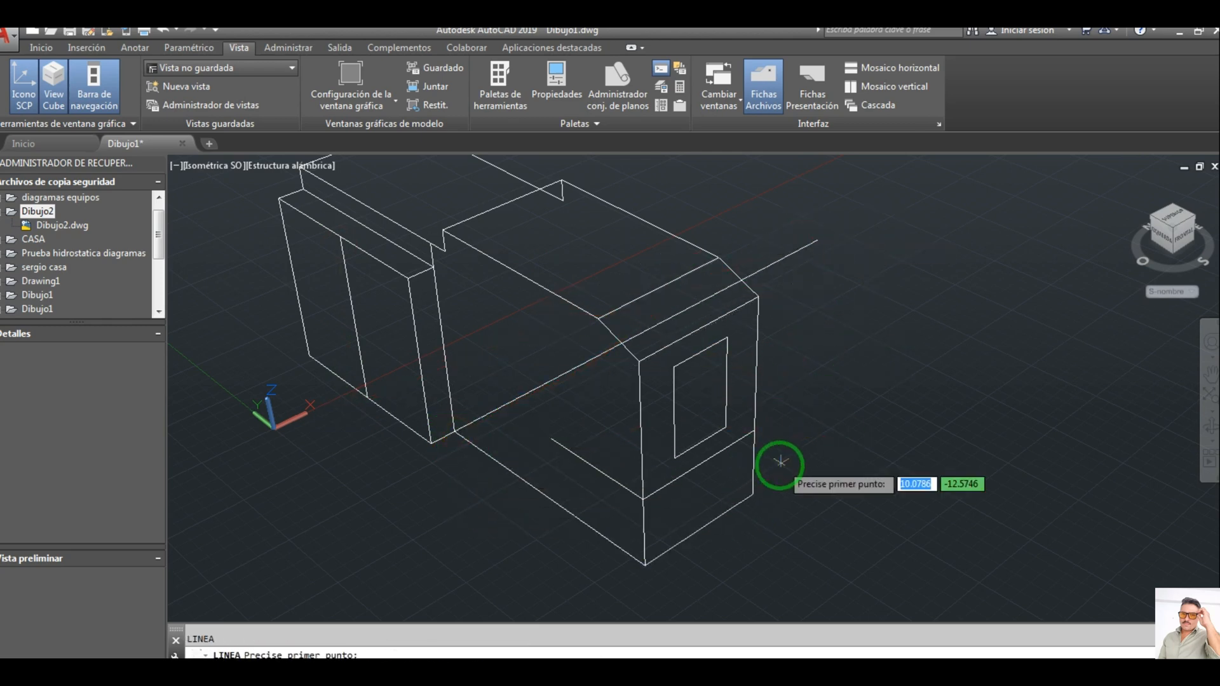
left_click(753, 495)
left_click(526, 354)
Trim the floor edges at their crossing and draw a vertical line up from that corner
key("Return")
left_click(564, 406)
left_click(539, 366)
left_click(51, 49)
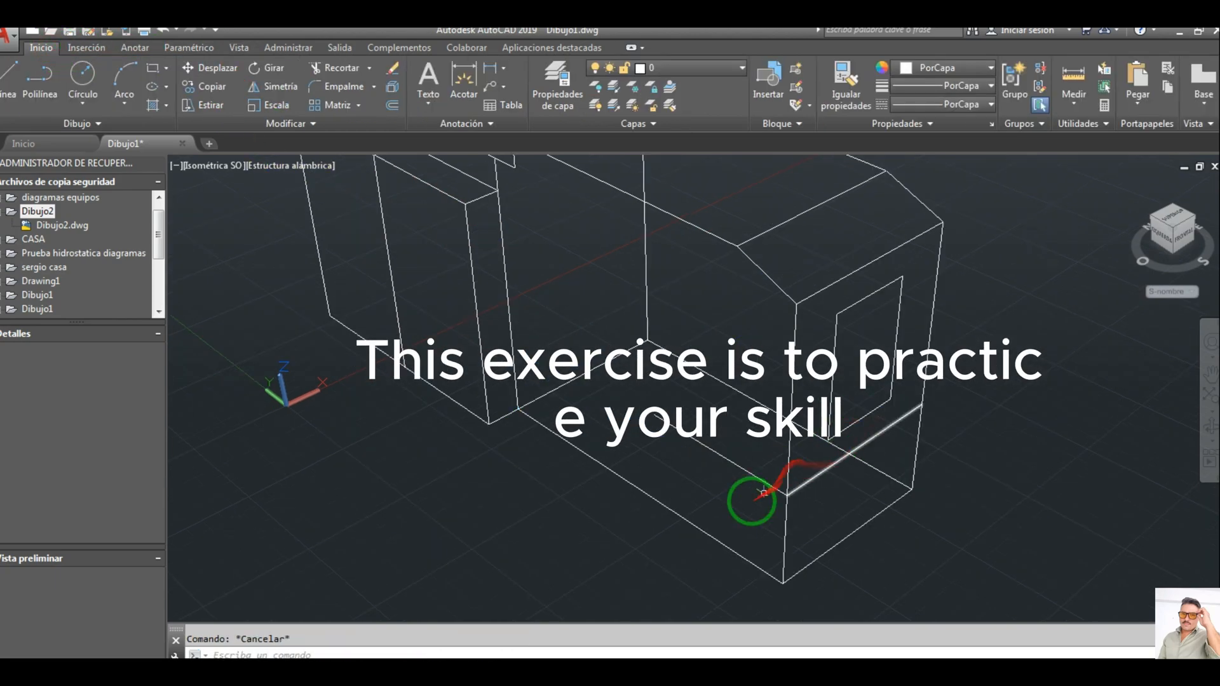
Delete the short line running back from the top corner of the lower front panel
left_click(750, 501)
left_click(692, 413)
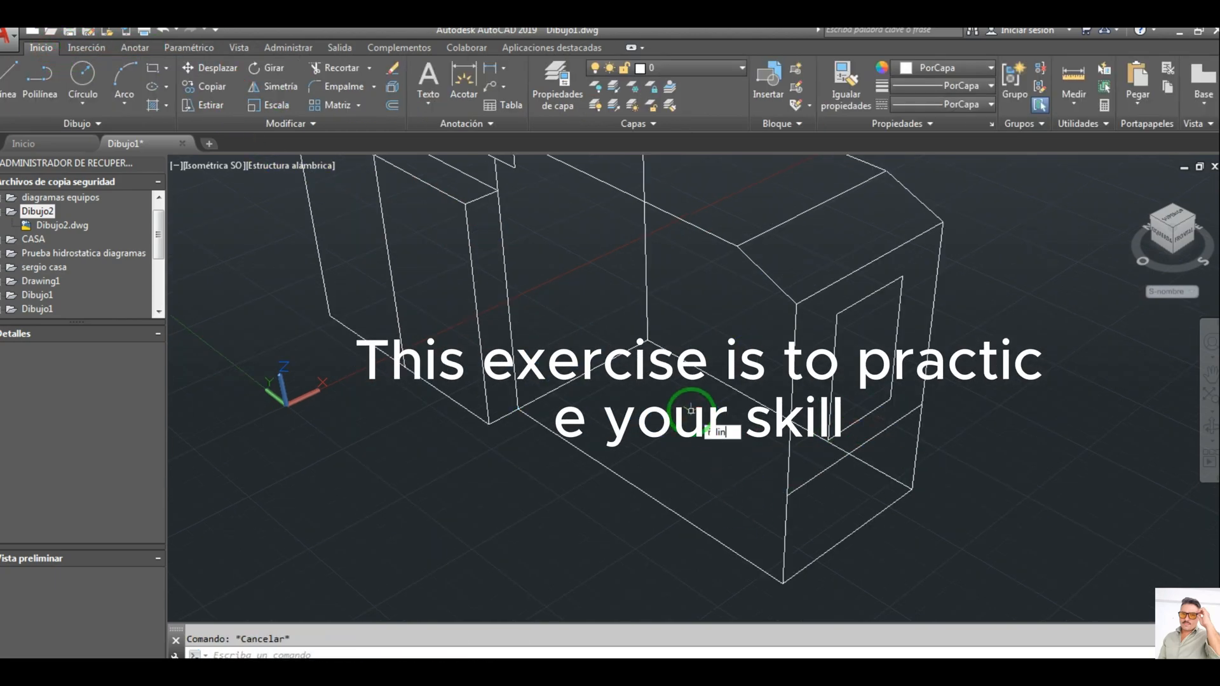
Draw a side window outline 2 wide on the side wall, offset 1.2 back from the front panel's upper corner
type("e")
key("Return")
scroll(558, 330, "down", 3)
middle_click_drag(548, 322, 534, 398)
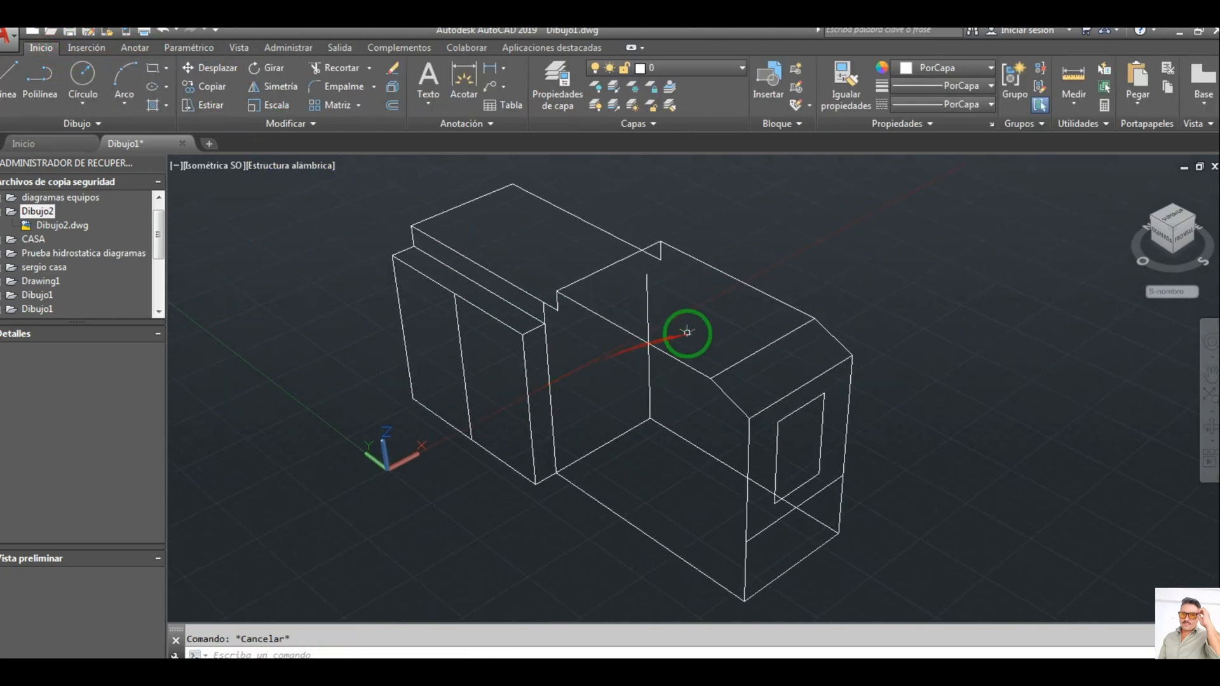
scroll(674, 356, "up", 2)
middle_click_drag(659, 364, 692, 286)
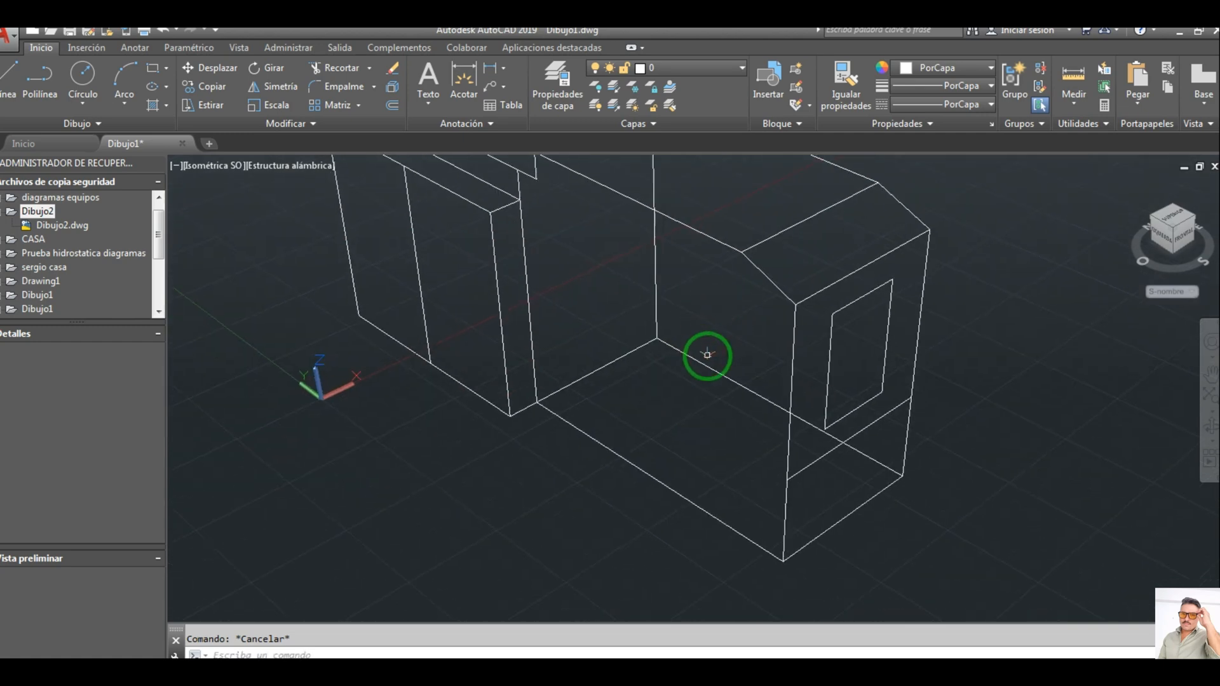
type("line")
key("Return")
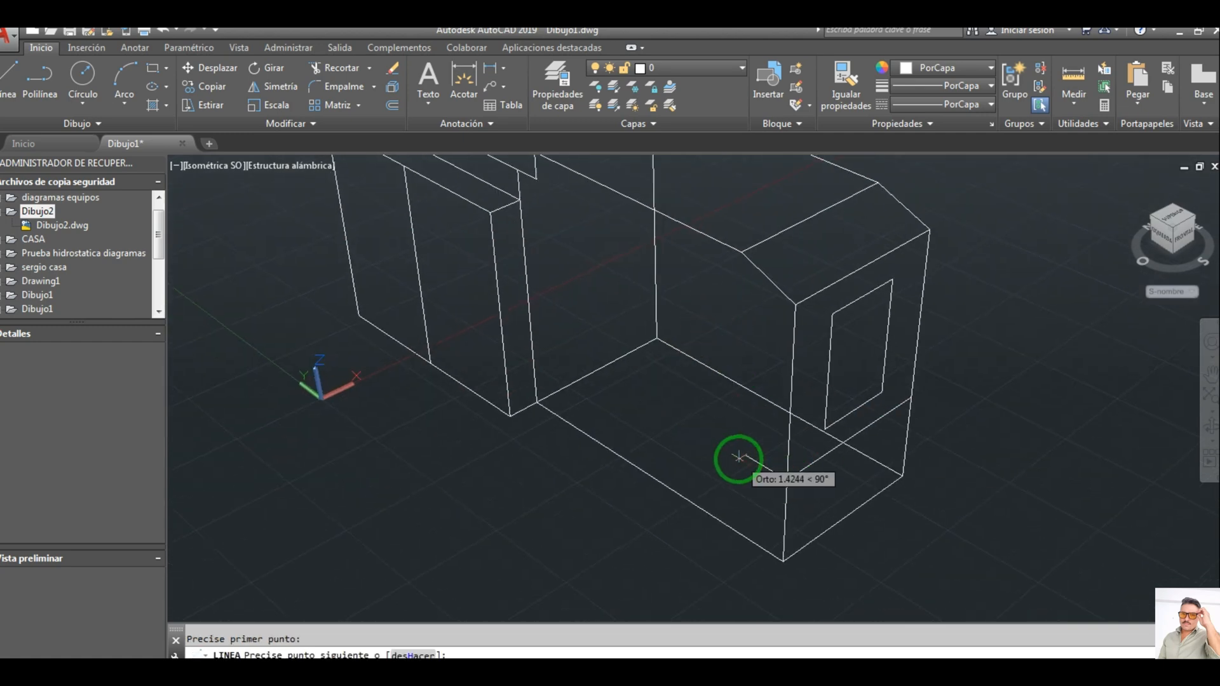
left_click(732, 455)
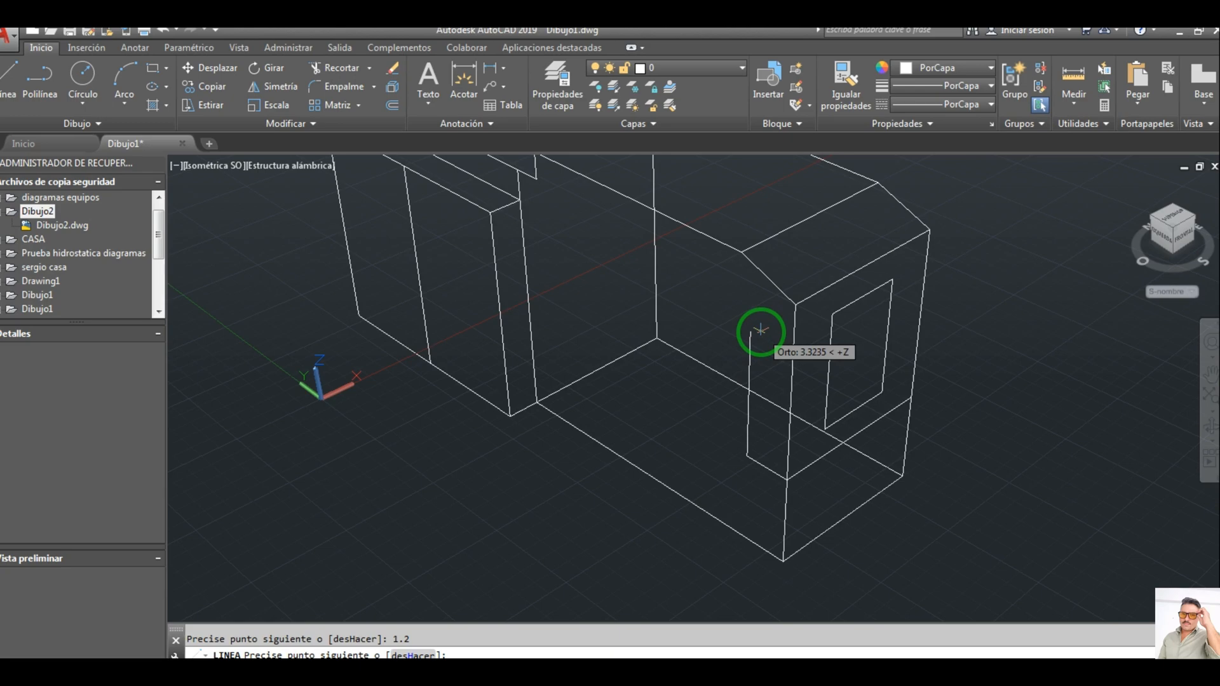
key("Return")
type("2")
key("Return")
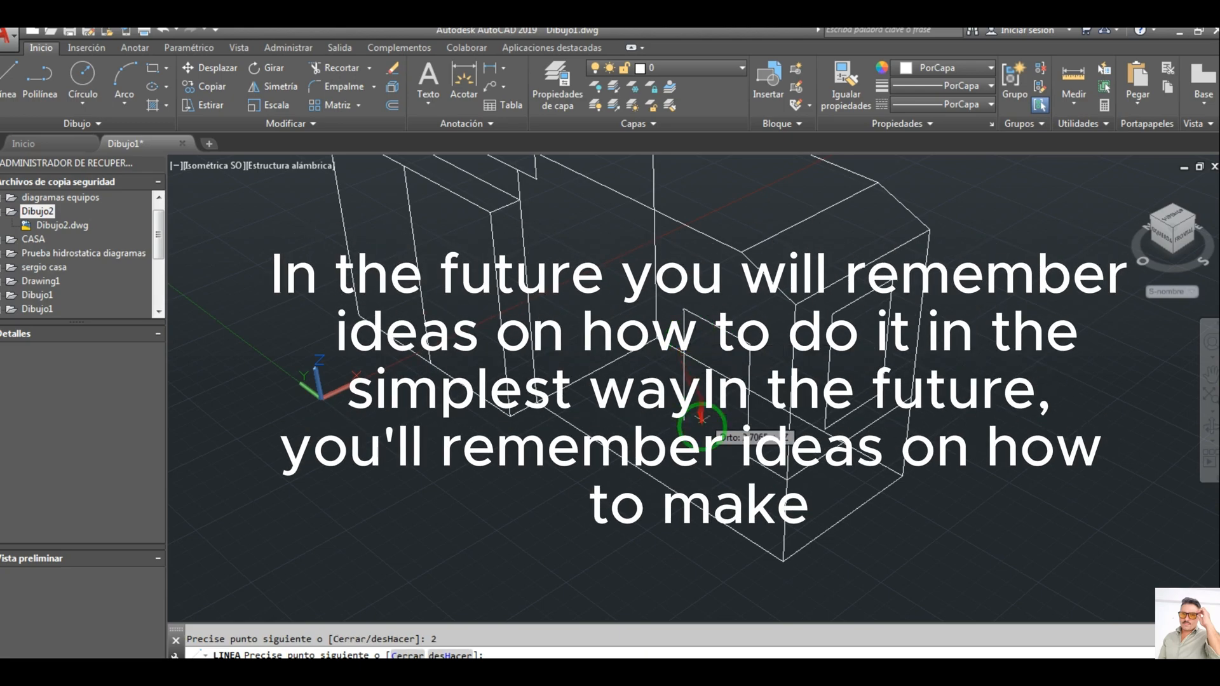
left_click(748, 456)
key("Escape")
type("z")
key("Return")
key("Escape")
left_click(646, 295)
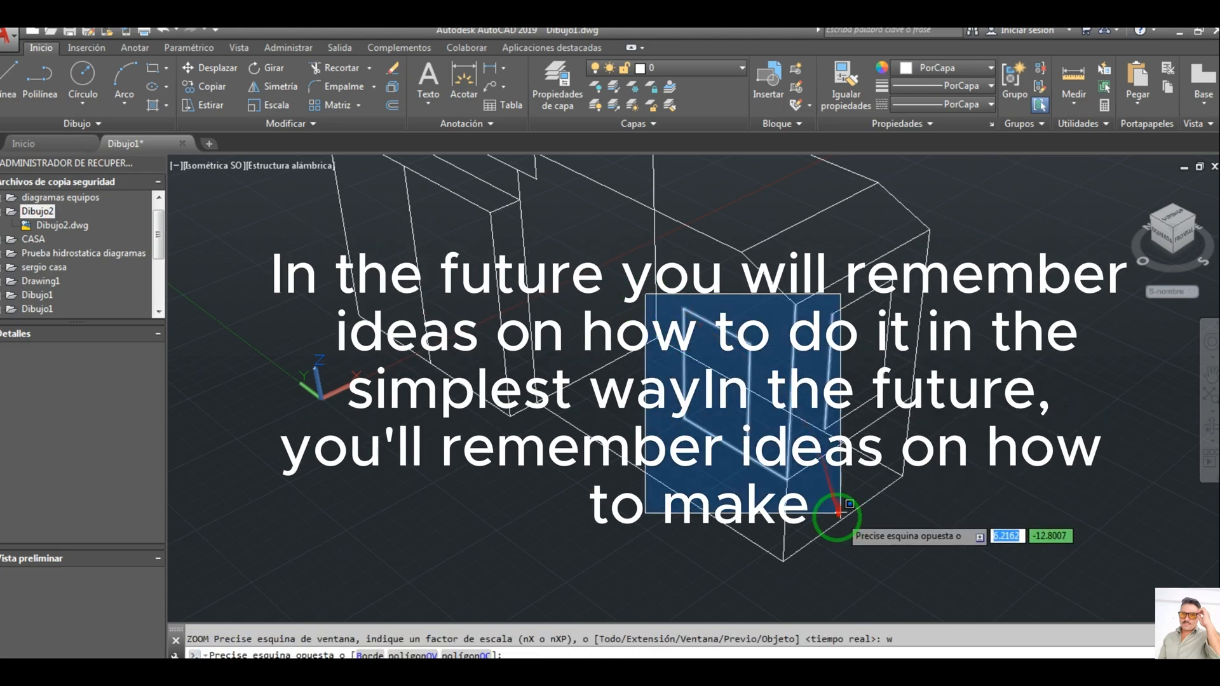
left_click(841, 513)
type("z")
key("Return")
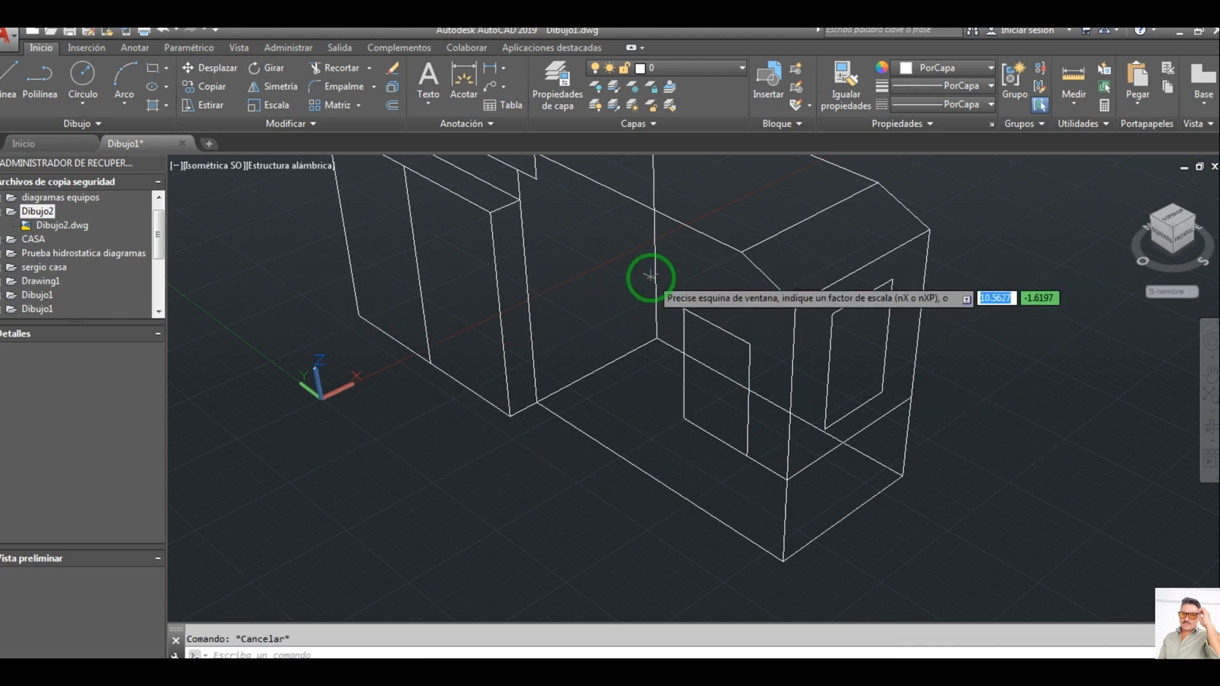
left_click(648, 276)
key("Escape")
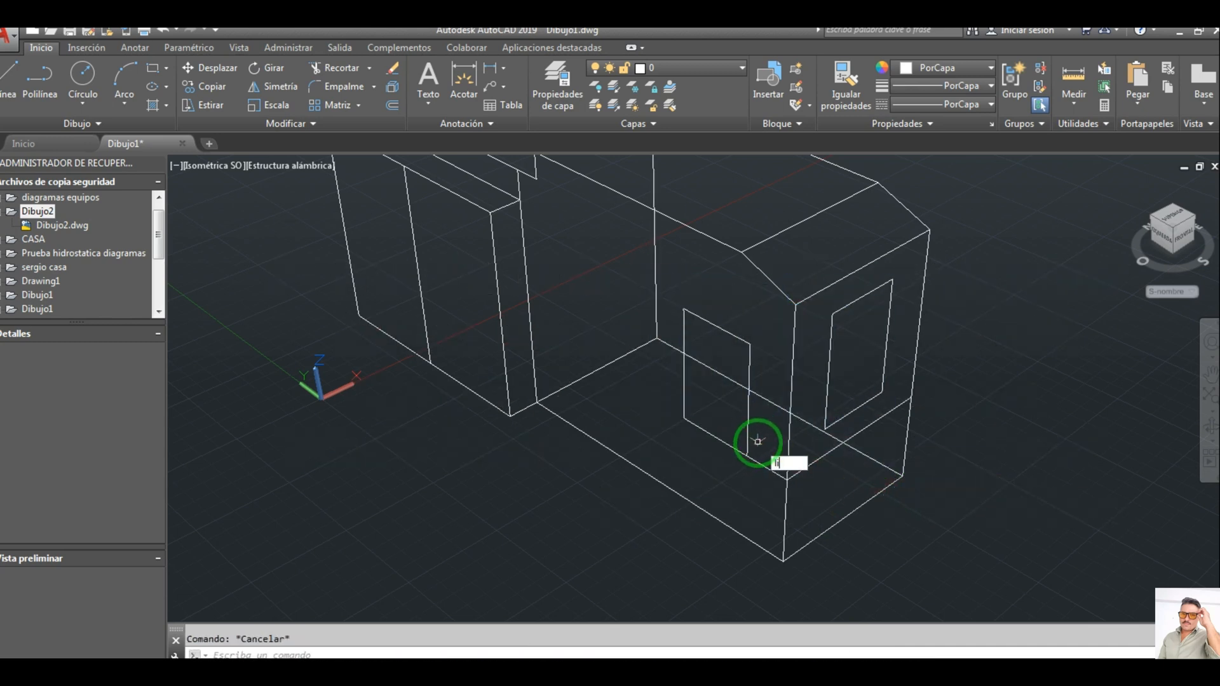
Draw a guide line 0.3 straight up from the side window's lower front corner, continuing sideways across the front
type("nea")
key("Return")
left_click(748, 457)
type(".3")
key("Return")
left_click(1138, 360)
key("Escape")
Move the side window up from its lower front corner to the 0.3 guide point and clear the guide lines
left_click(672, 293)
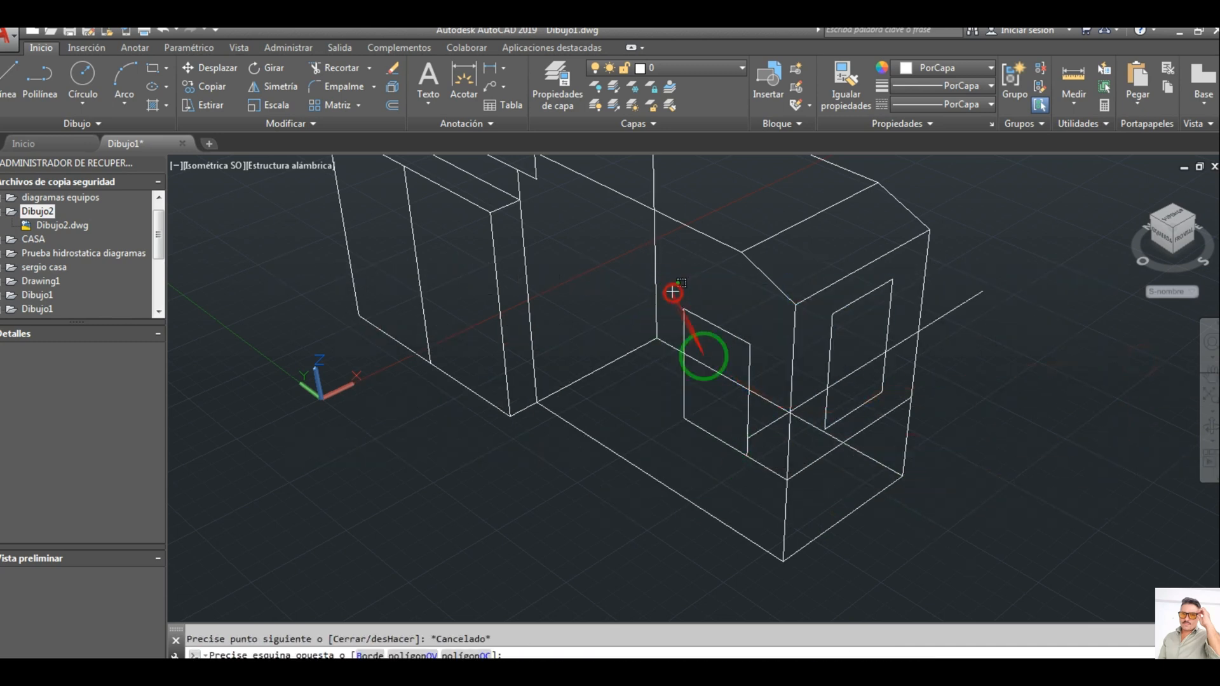
left_click(753, 471)
type("d")
key("Return")
left_click(748, 456)
left_click(749, 438)
left_click(776, 438)
left_click(761, 418)
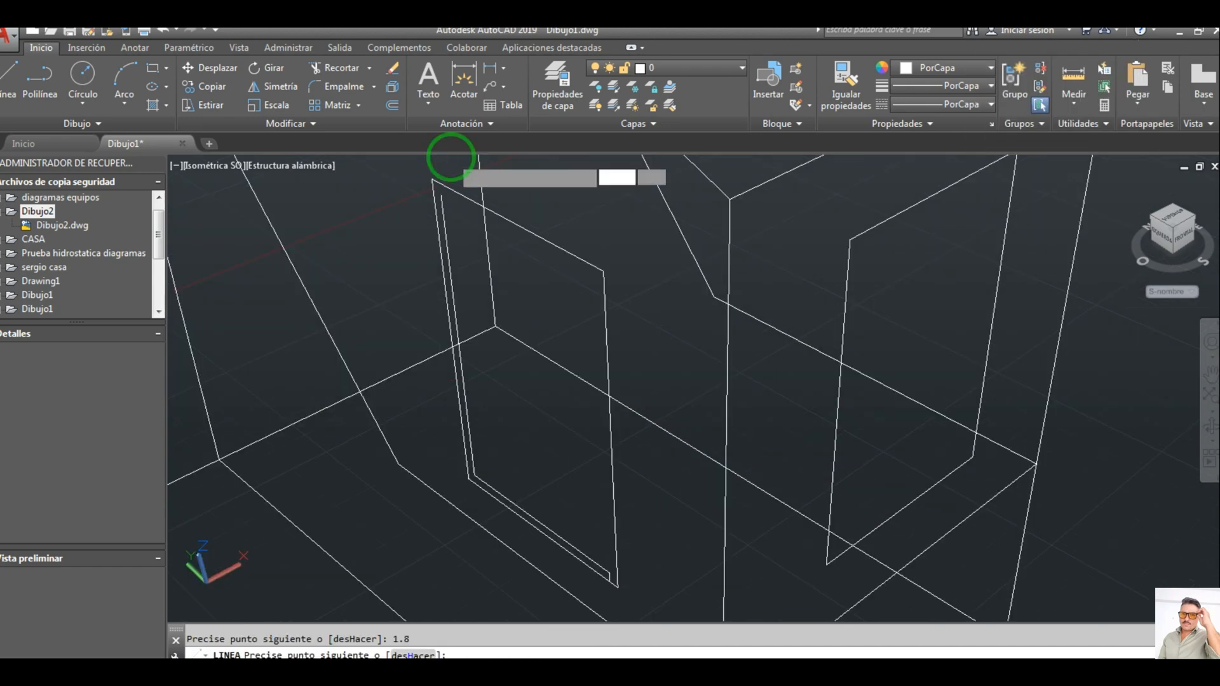
Draw the side window's inner frame with 1.8 wide edges and delete the short inset line at its lower corner
type("0.9")
key("Return")
type("1.8")
key("Return")
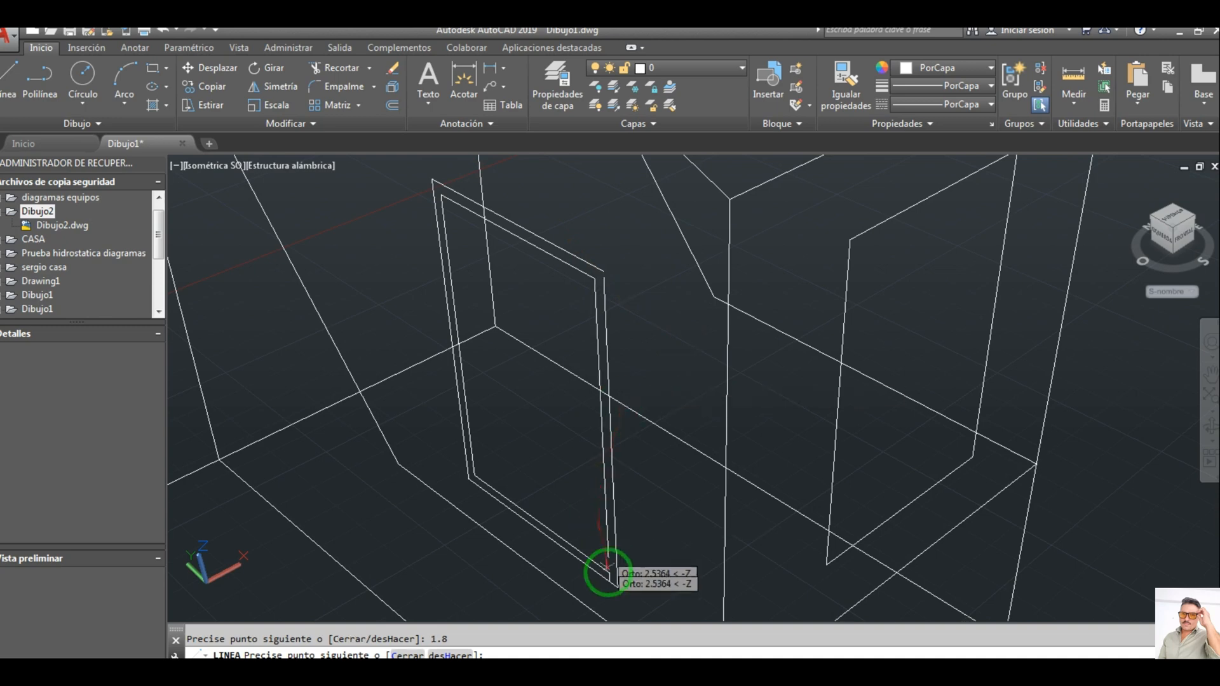
key("Escape")
left_click(588, 539)
left_click(638, 591)
middle_click_drag(612, 426, 470, 440)
scroll(665, 324, "down", 2)
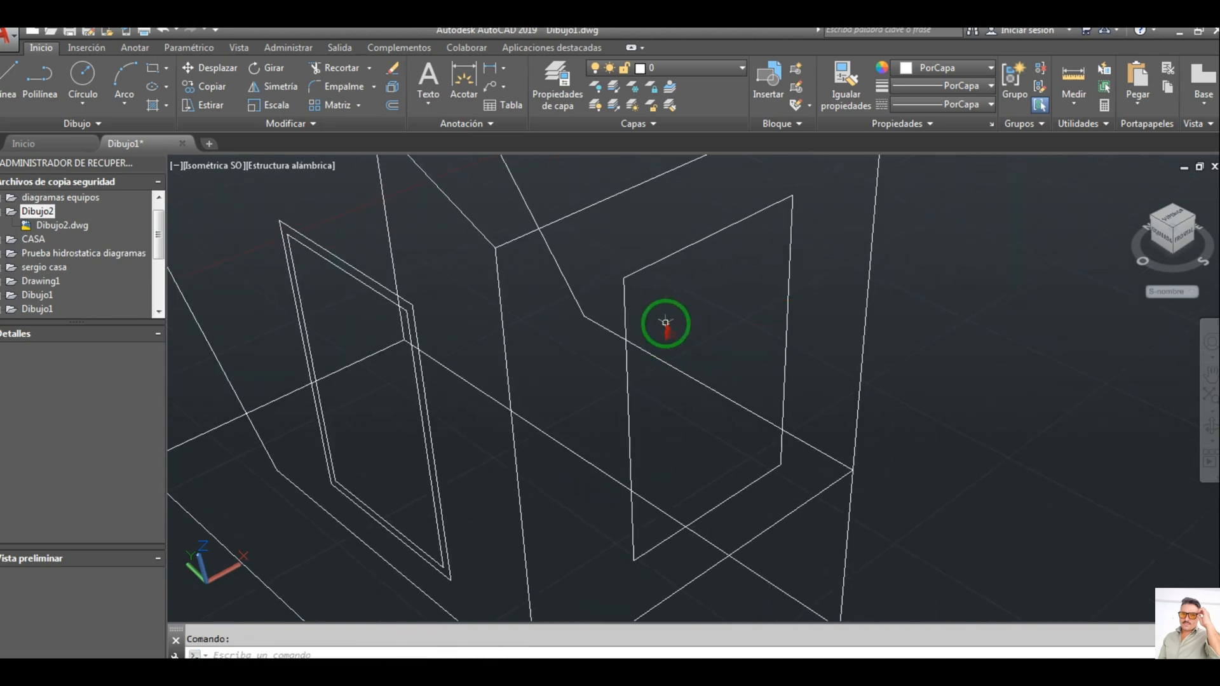
Draw an inner frame 1.8 by 2.8 inside the front window, inset 0.1 from its upper corner
key("Escape")
type("l")
key("Return")
left_click(634, 293)
type(".1")
key("Return")
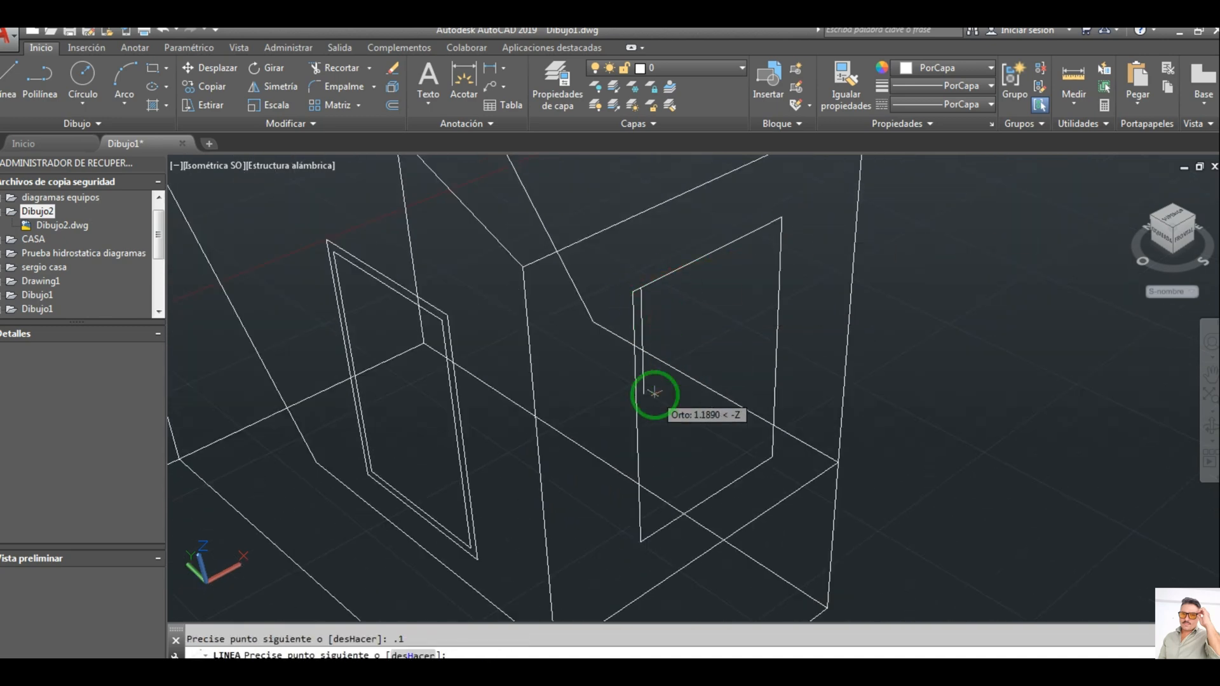
type("1.8")
key("Return")
type("2.8")
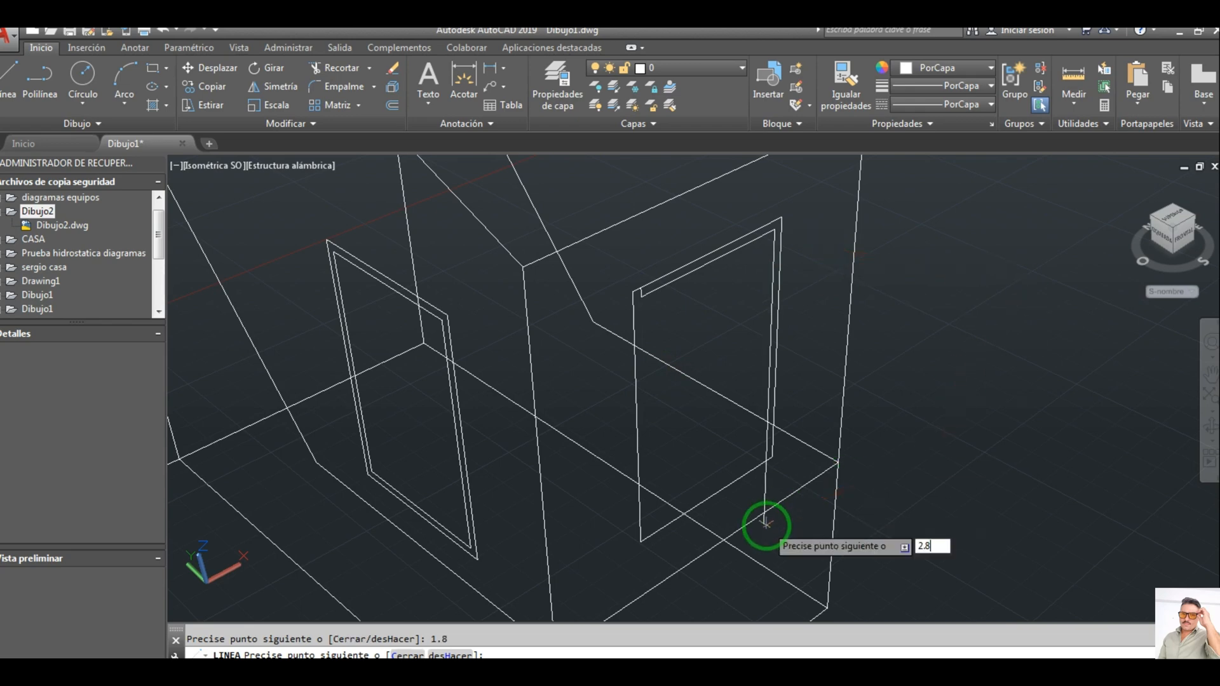
key("Return")
type("1")
left_click(643, 296)
key("Escape")
Delete the short inset line left at the front window's upper corner
scroll(632, 291, "up", 5)
scroll(632, 291, "down", 3)
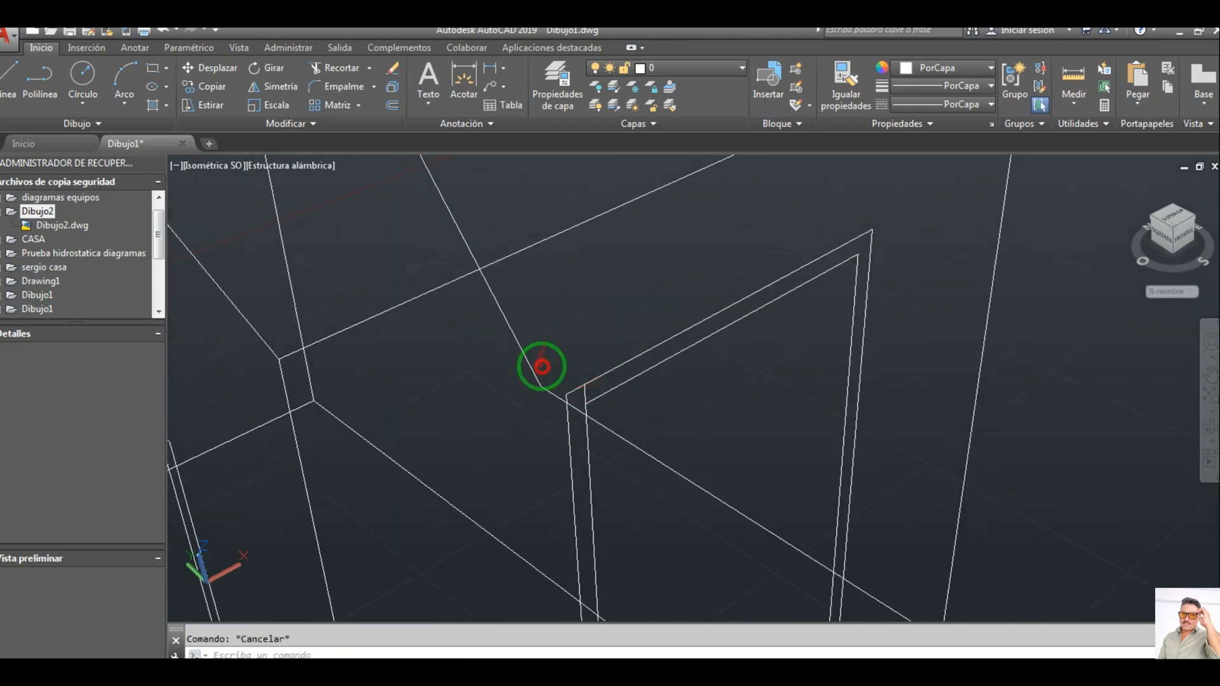
left_click_drag(542, 364, 603, 384)
key("Delete")
scroll(594, 369, "down", 4)
Mirror the side window's double frame to the opposite wall about the body's centre line, keeping the original
key("Escape")
left_click(537, 504)
key("Escape")
left_click(511, 322)
left_click(483, 326)
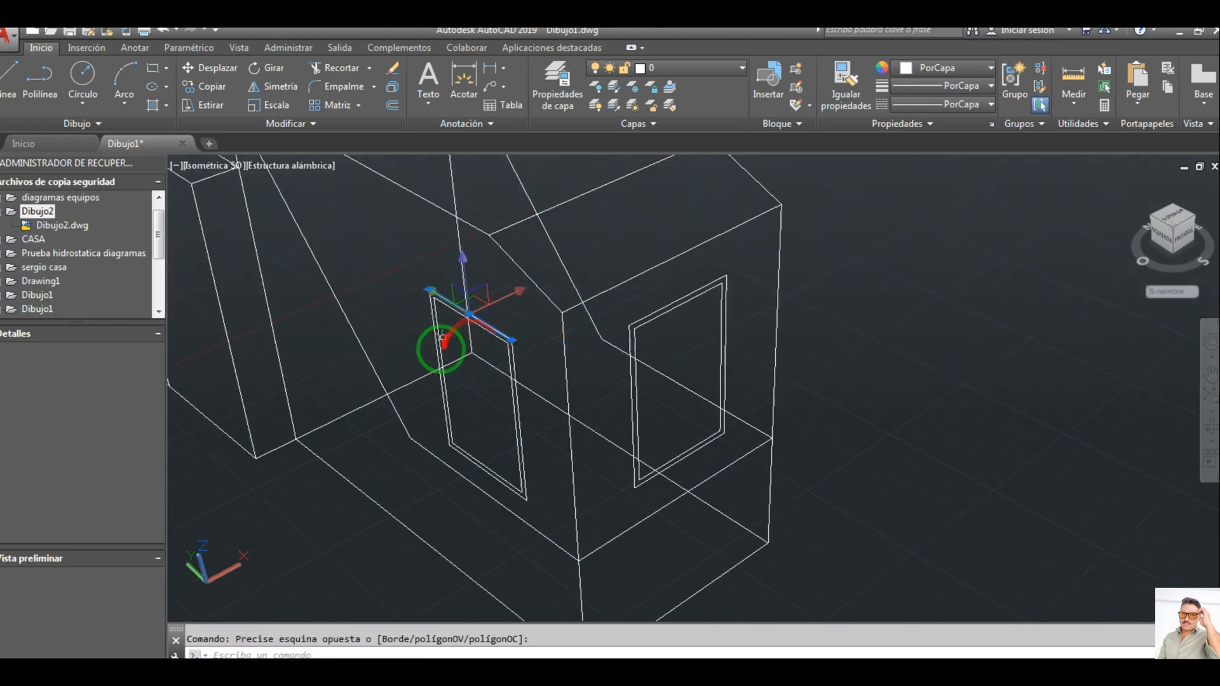
left_click(452, 349)
left_click(405, 326)
left_click(532, 505)
left_click(509, 439)
left_click(273, 86)
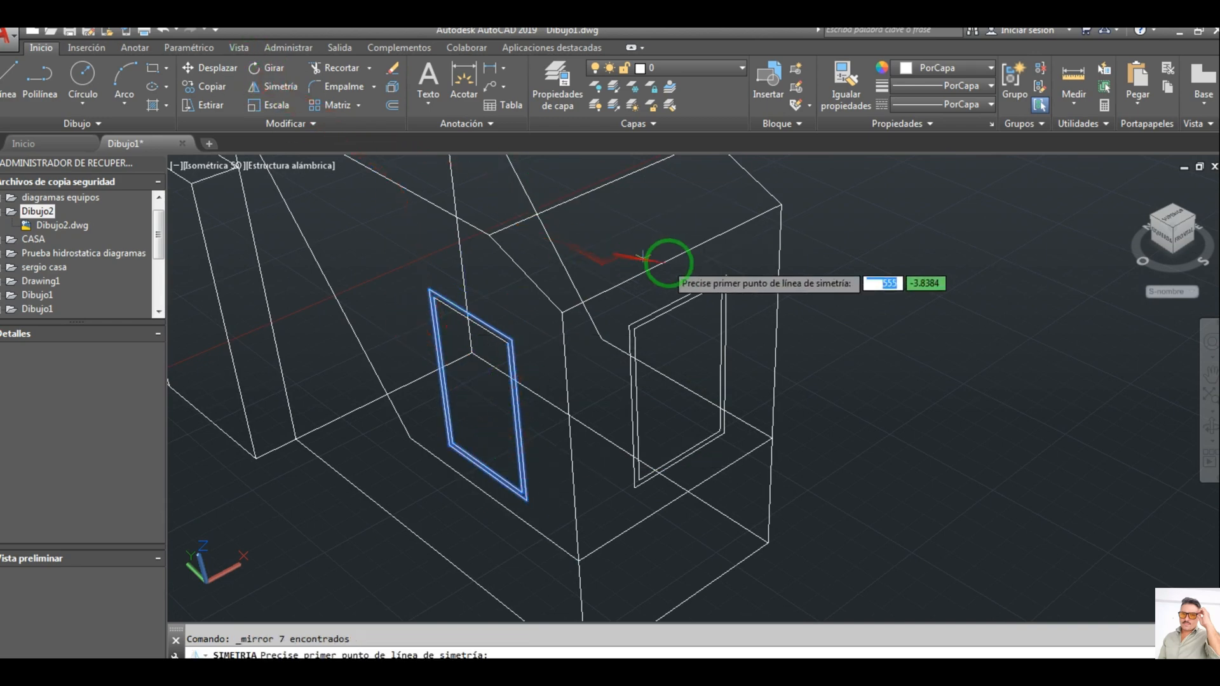
left_click(677, 607)
left_click(596, 266)
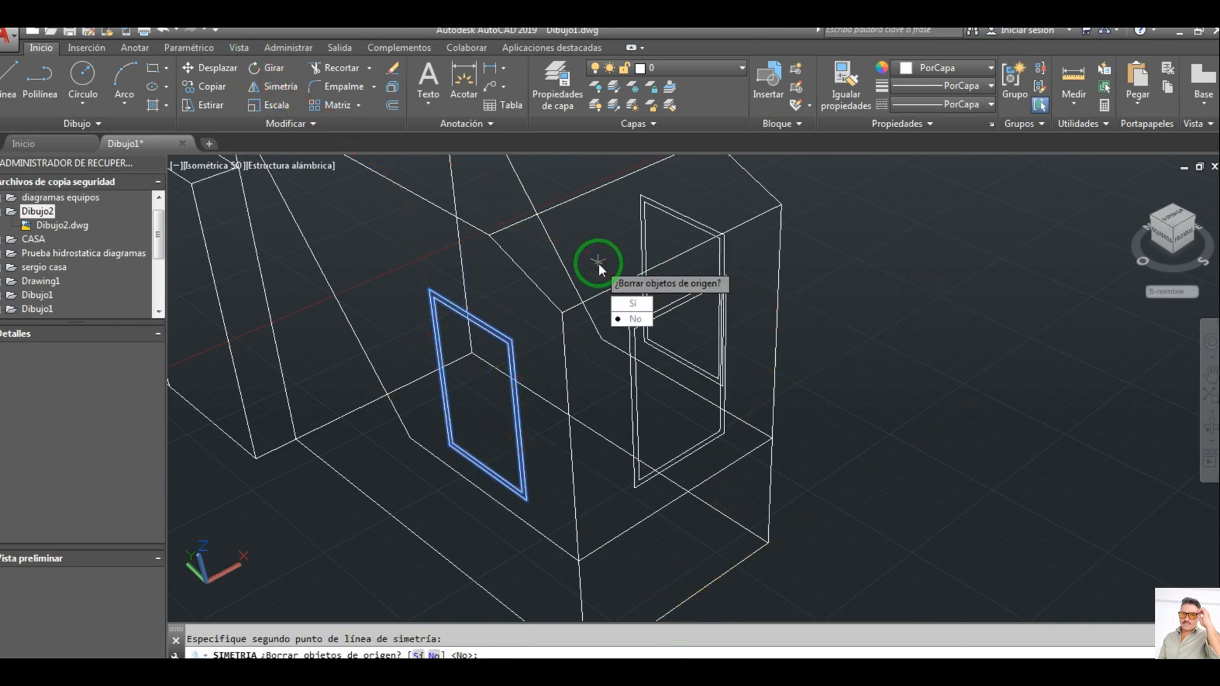
key("Return")
Paste a copy of a long horizontal edge and move its end to the lower corner beneath the side wall's vertical line
scroll(496, 313, "down", 3)
left_click_drag(544, 320, 758, 443)
key("ctrl+c")
key("ctrl+v")
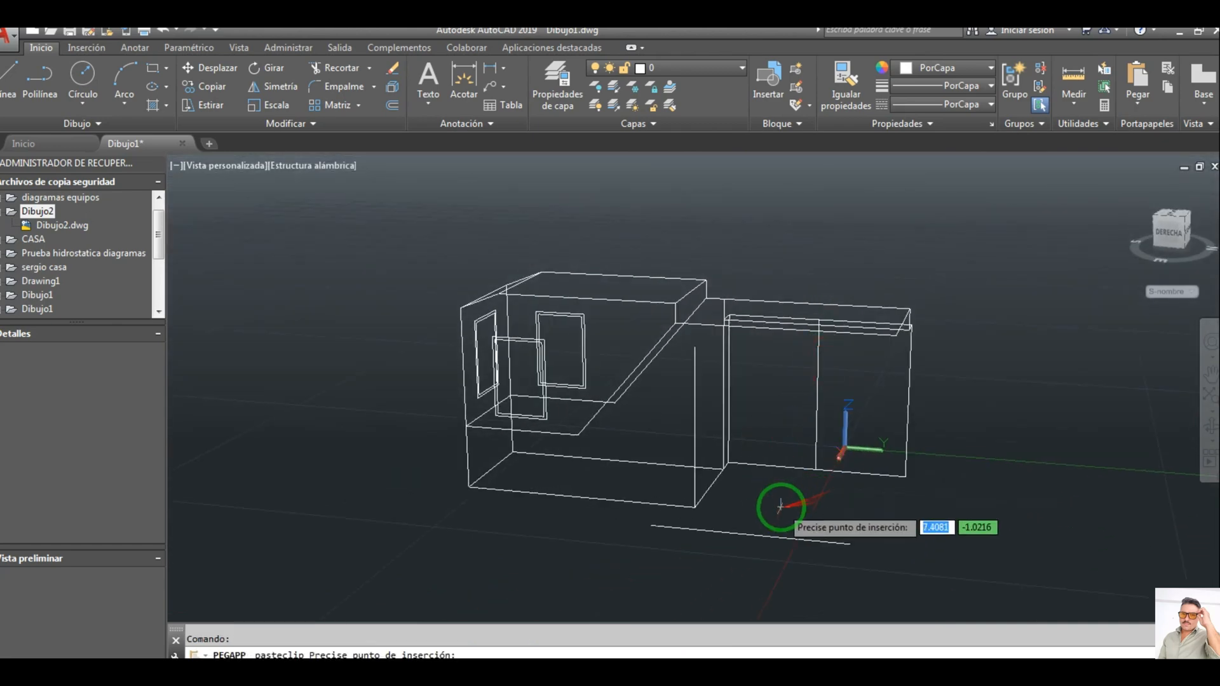
left_click(817, 533)
left_click(758, 559)
left_click(692, 536)
type("d")
left_click(687, 550)
left_click(695, 508)
Draw a floor edge from the rear wall's lower corner to the free end of the pasted edge
type("l")
key("Return")
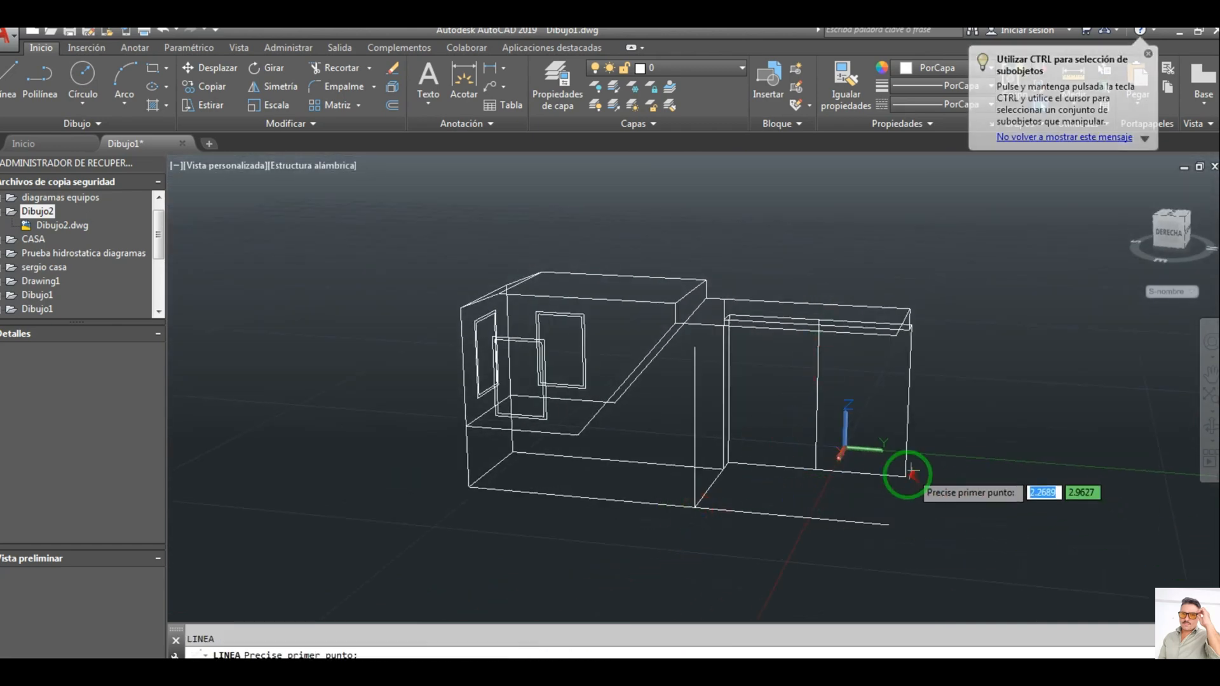
left_click(905, 476)
left_click(889, 524)
scroll(901, 338, "up", 3)
left_click(1064, 280)
key("Escape")
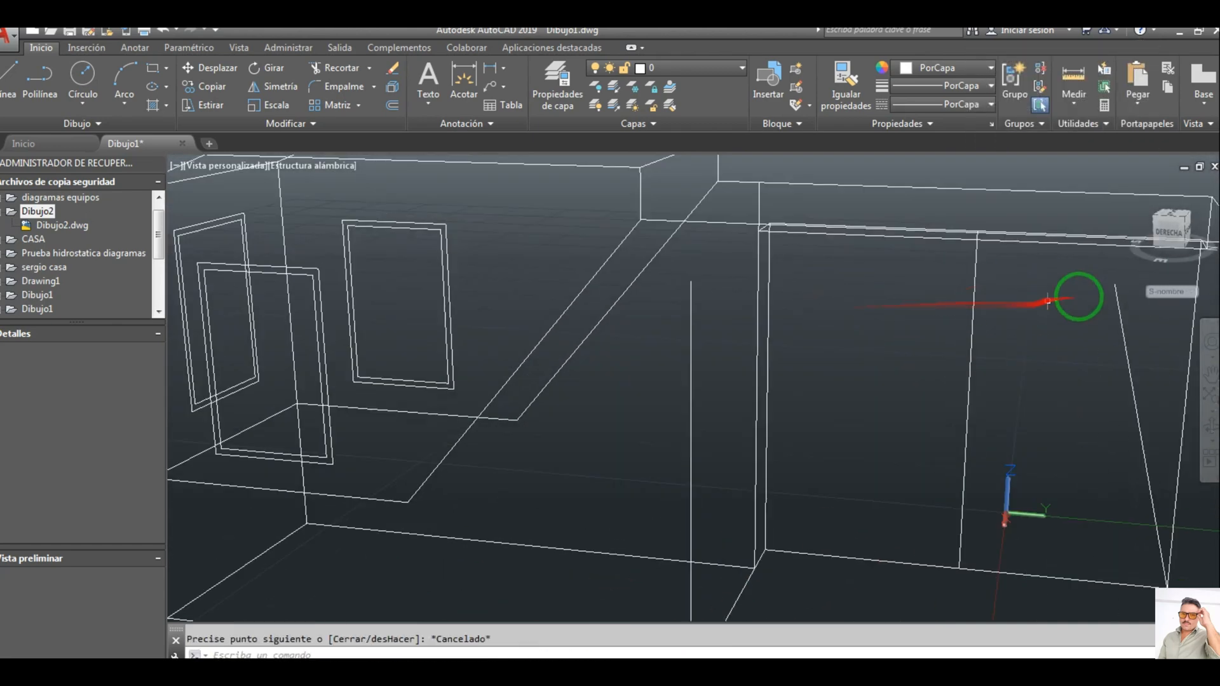
Remove the stray overlong line running past the rear wall's lower corner
left_click(1065, 297)
key("Escape")
type("e")
key("Return")
left_click_drag(1050, 295, 740, 188)
key("Escape")
left_click(965, 282)
left_click(886, 253)
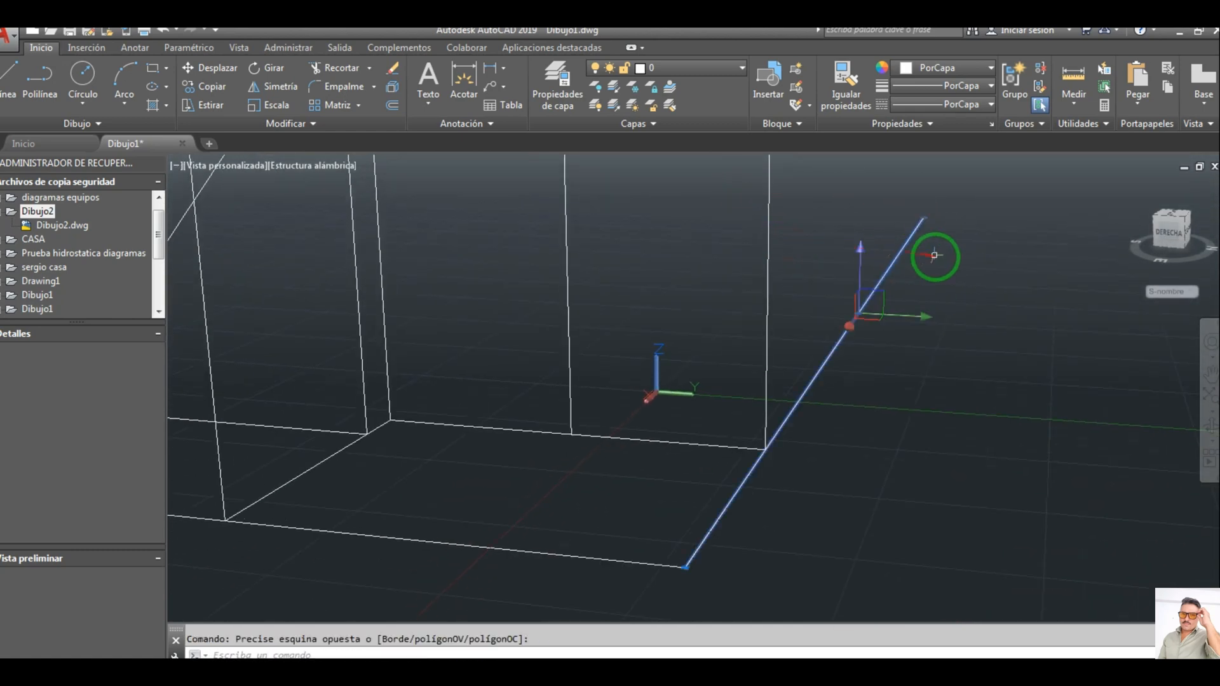
Draw a vertical line from the pasted edge's free end up to the rear roof section
type("l")
key("Return")
left_click(685, 568)
scroll(680, 394, "down", 4)
scroll(737, 302, "up", 4)
middle_click_drag(737, 302, 724, 351)
key("Escape")
scroll(605, 368, "down", 5)
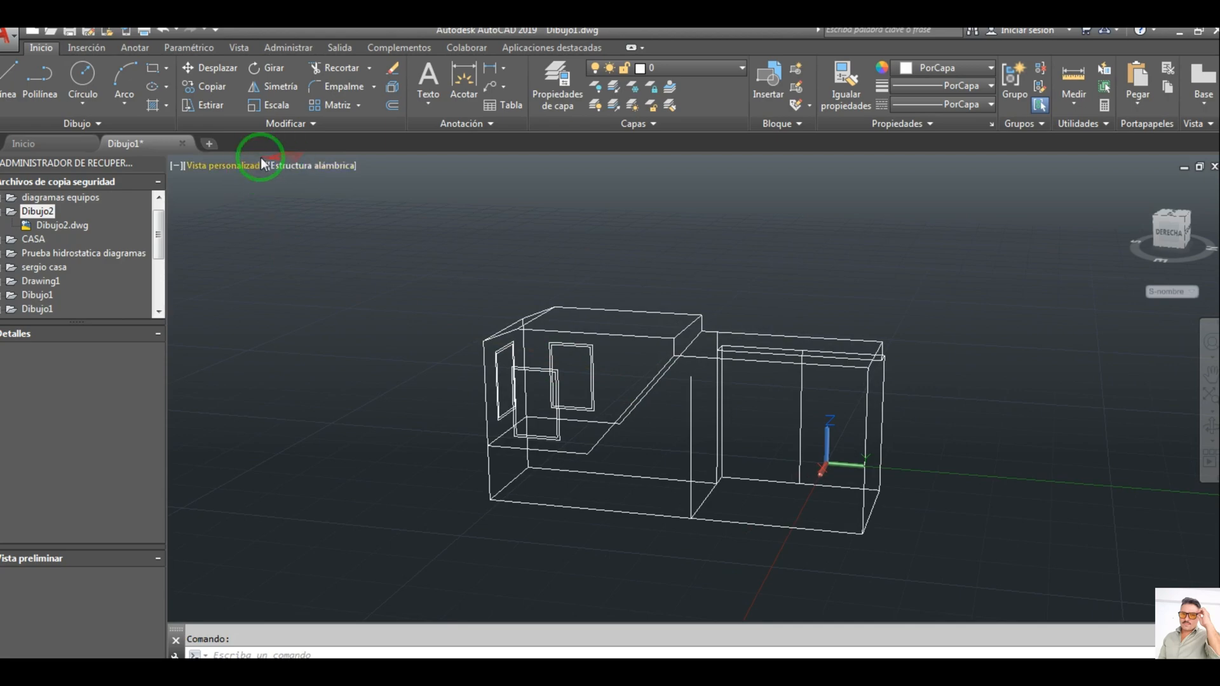
Orbit around the finished wireframe and switch to the southwest isometric view (Isométrica SO)
left_click(261, 164)
left_click(289, 305)
middle_click_drag(631, 404, 204, 170, "shift")
left_click(223, 167)
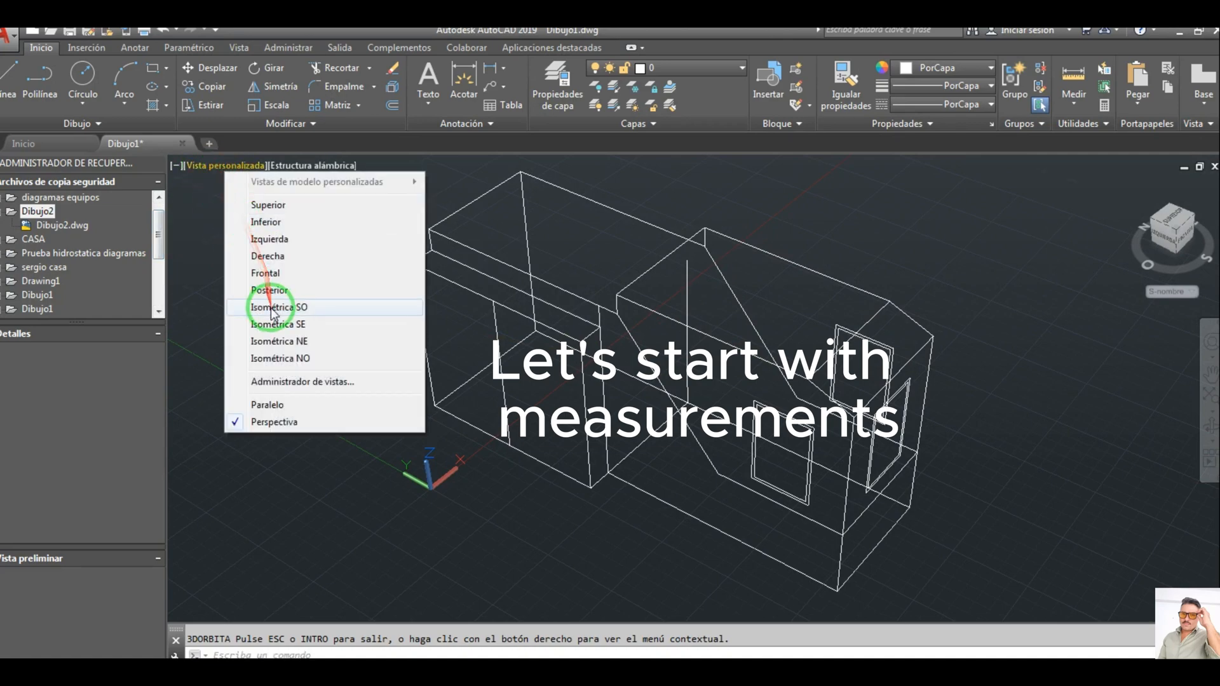
left_click(277, 308)
Make the Defpoints layer current and set its colour to red, index 12
left_click(669, 69)
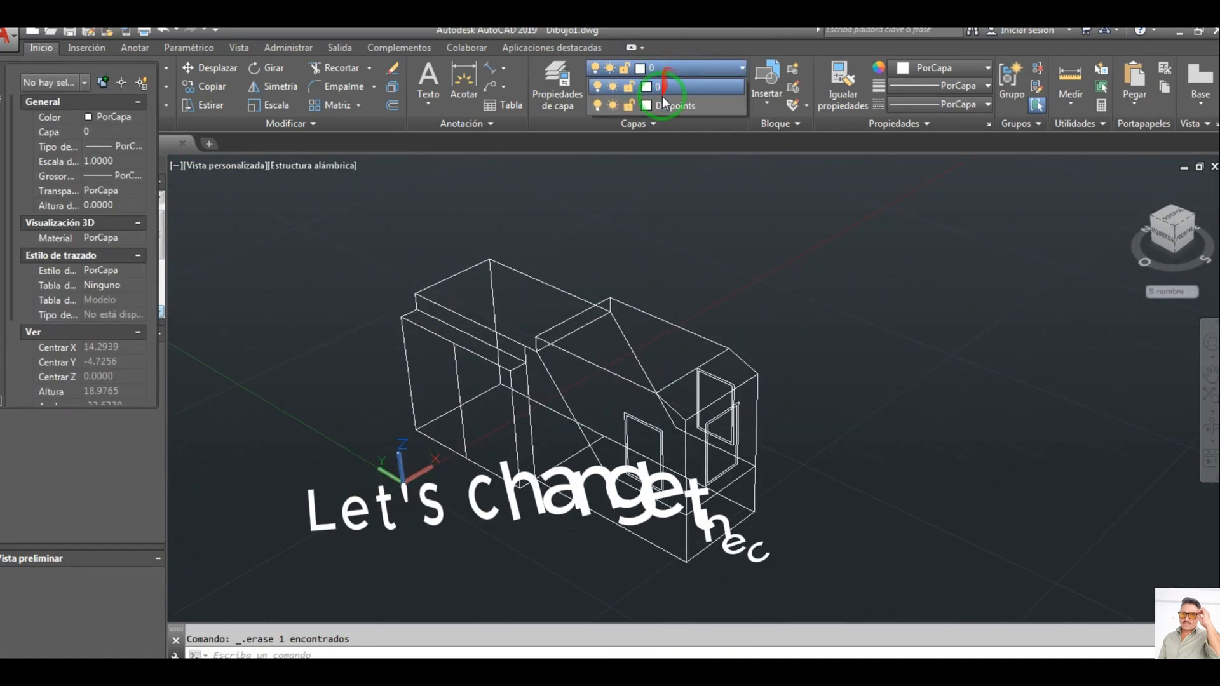
left_click(663, 103)
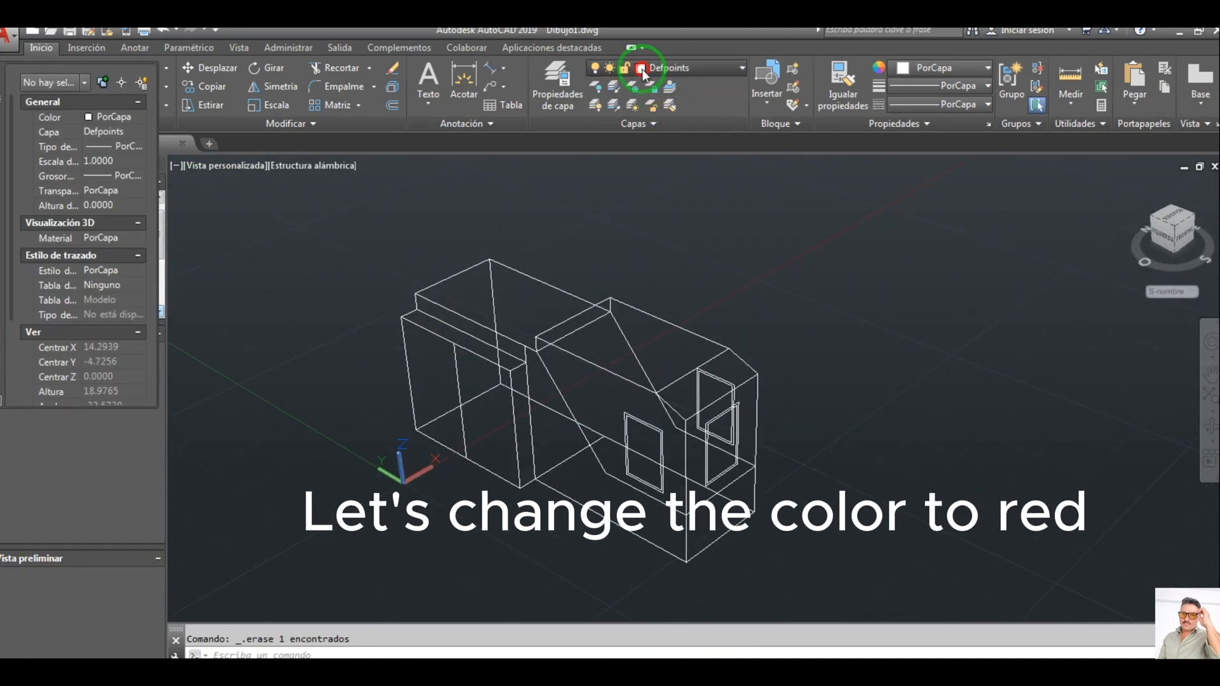
left_click(647, 105)
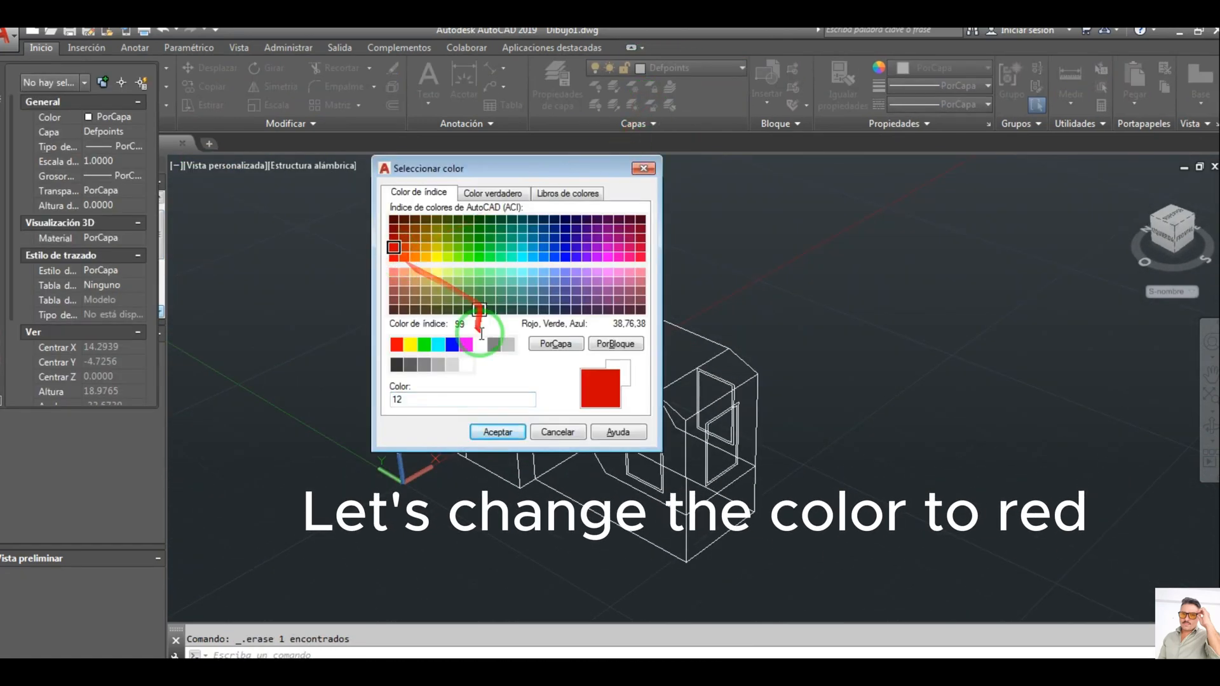
left_click(497, 432)
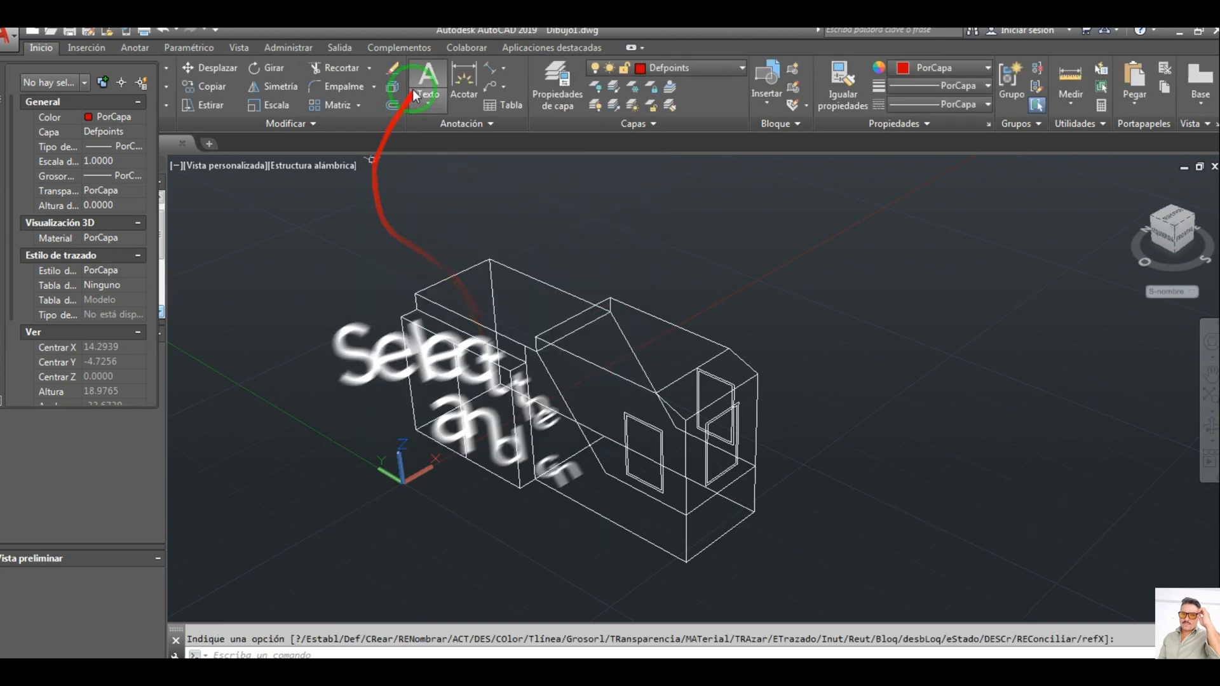
Add an aligned dimension across the short end edge of the rear roof
left_click(499, 69)
left_click(502, 68)
left_click(508, 121)
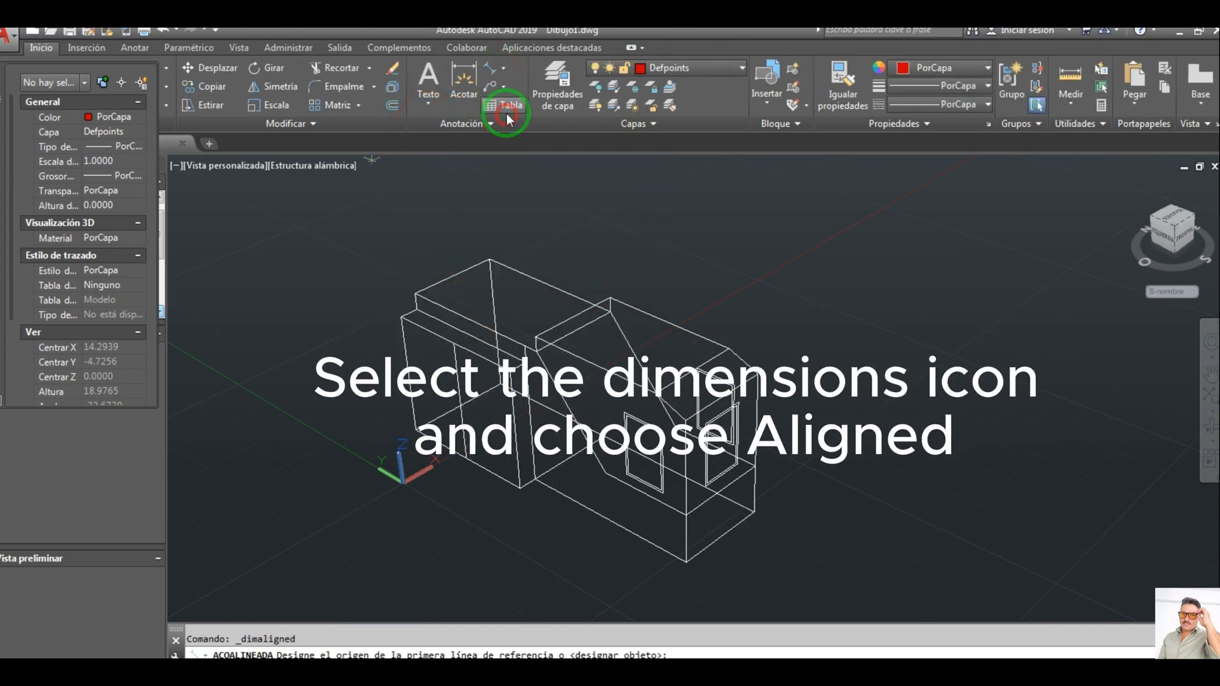
left_click(416, 293)
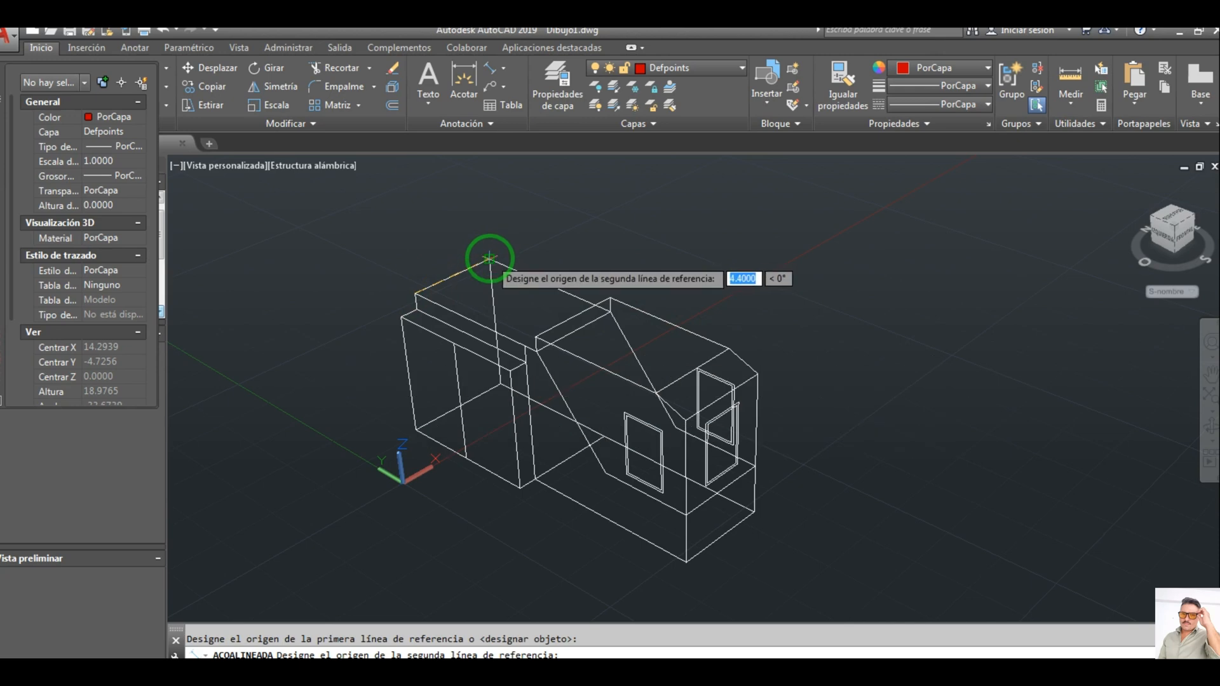
left_click(488, 257)
left_click(473, 250)
key("Escape")
left_click(414, 397)
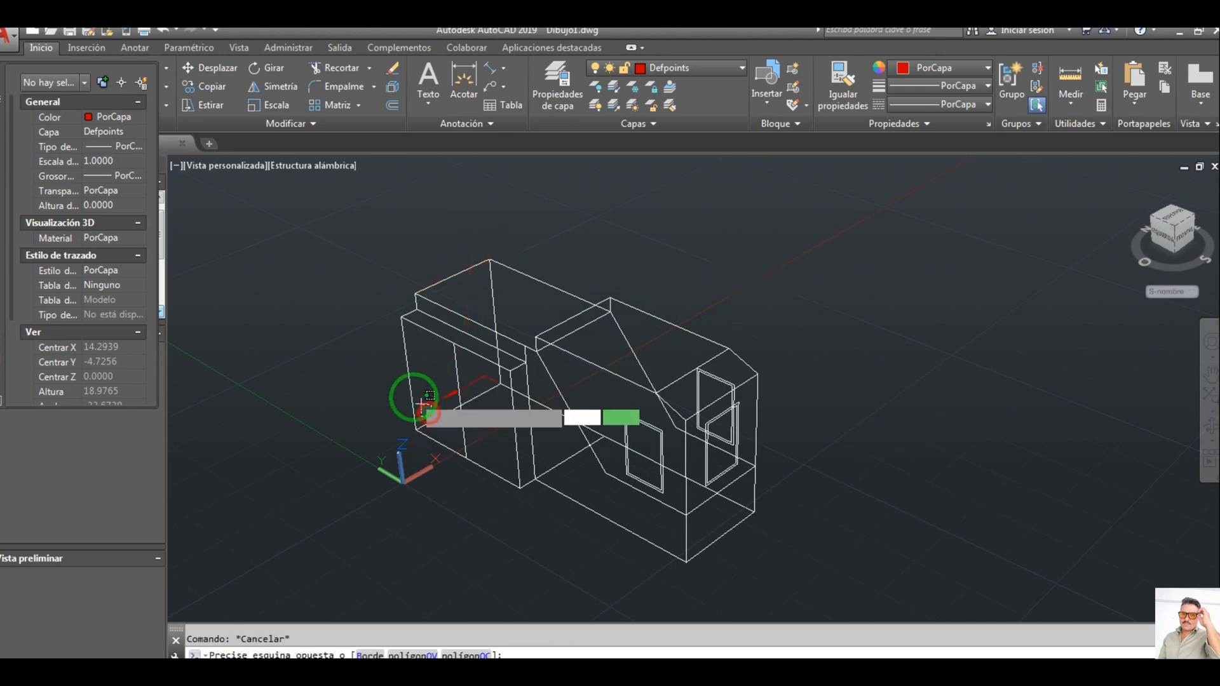
key("Escape")
Move the misplaced aligned dimension from the floor up to the rear roof's outer corner
left_click(427, 403)
left_click(415, 389)
left_click(478, 415)
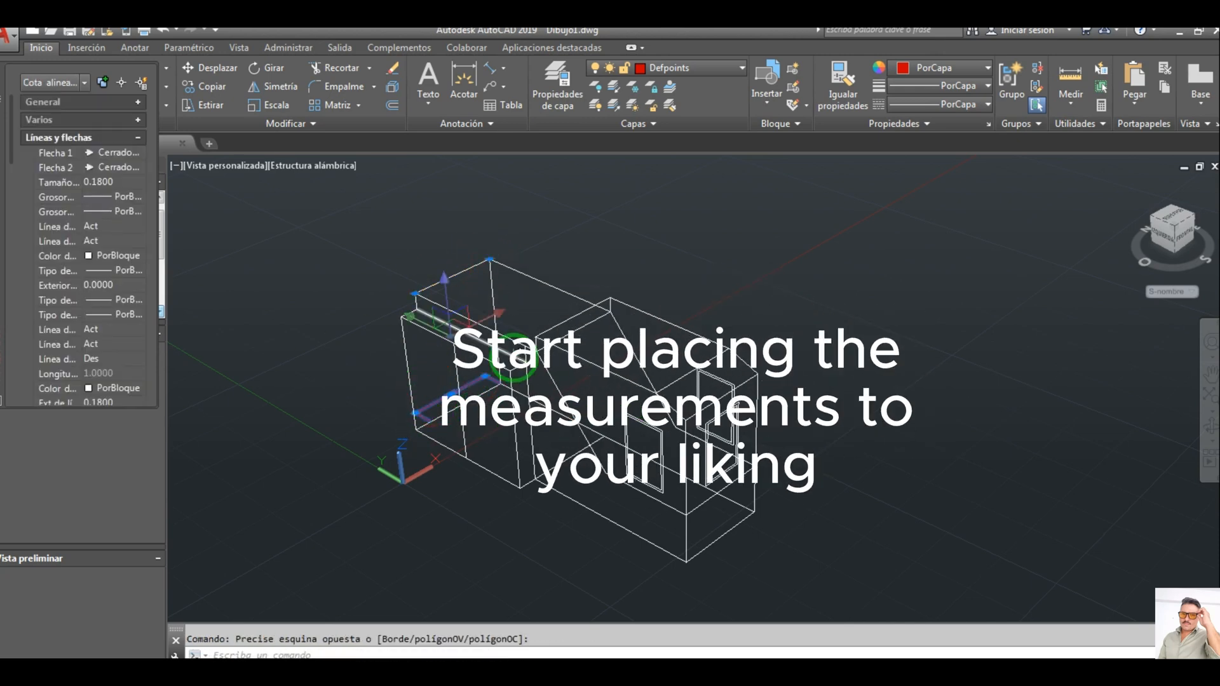
type("d")
key("Return")
left_click(430, 421)
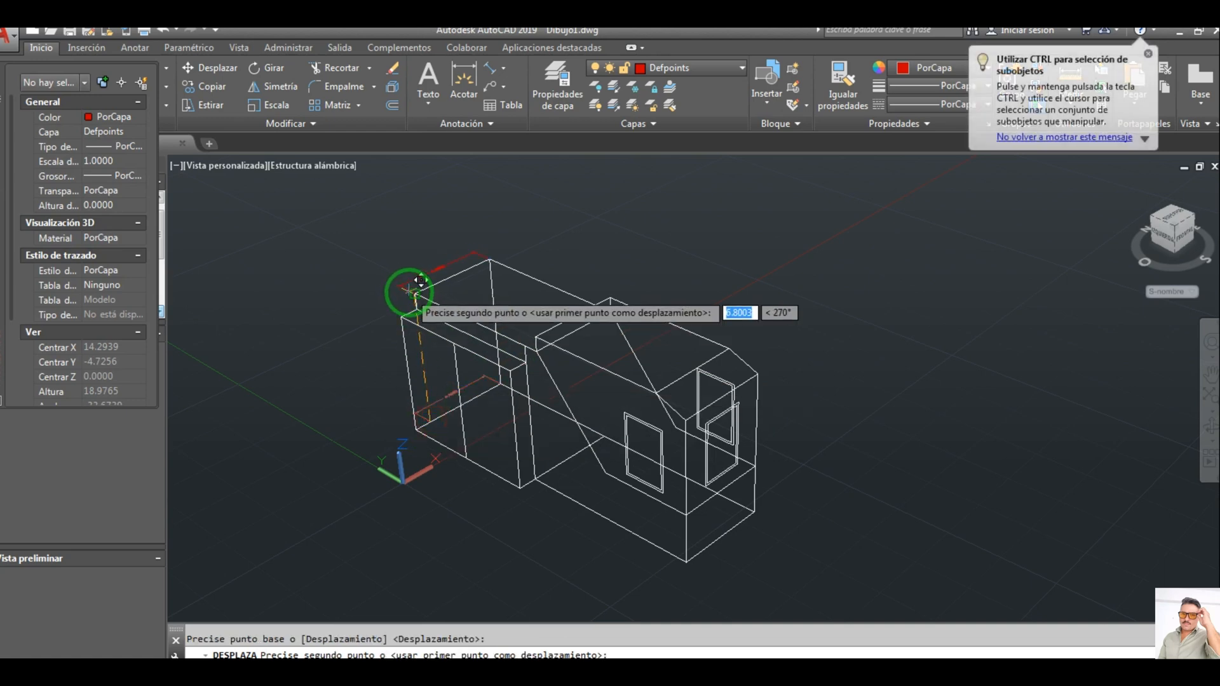
left_click(415, 293)
Add an aligned dimension along the front roof's long edge and stretch its dimension line outside the body's far side
left_click(507, 85)
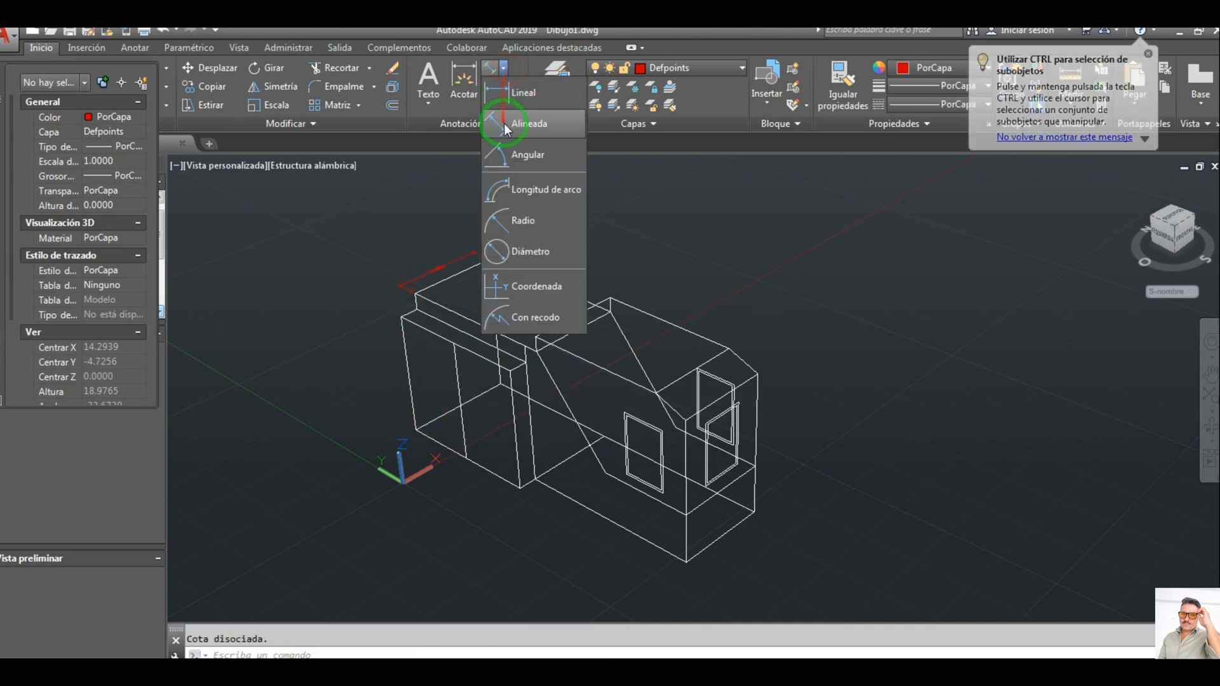
left_click(509, 125)
left_click(488, 257)
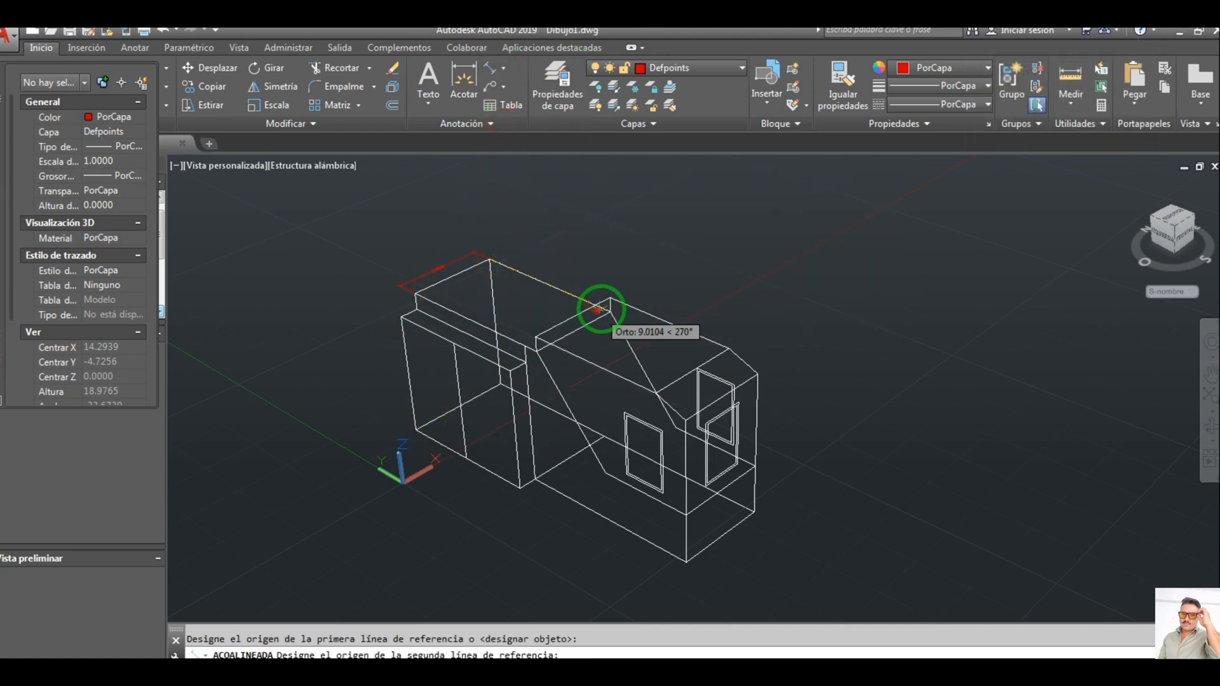
left_click(608, 314)
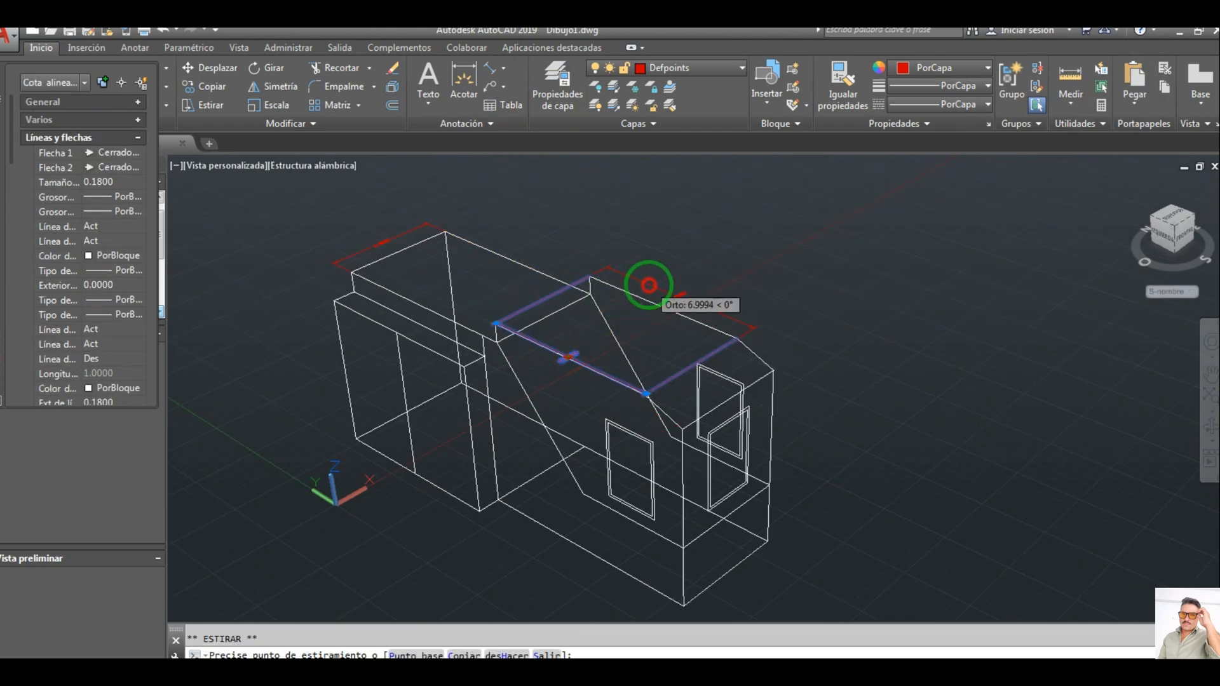
key("Escape")
key("Escape")
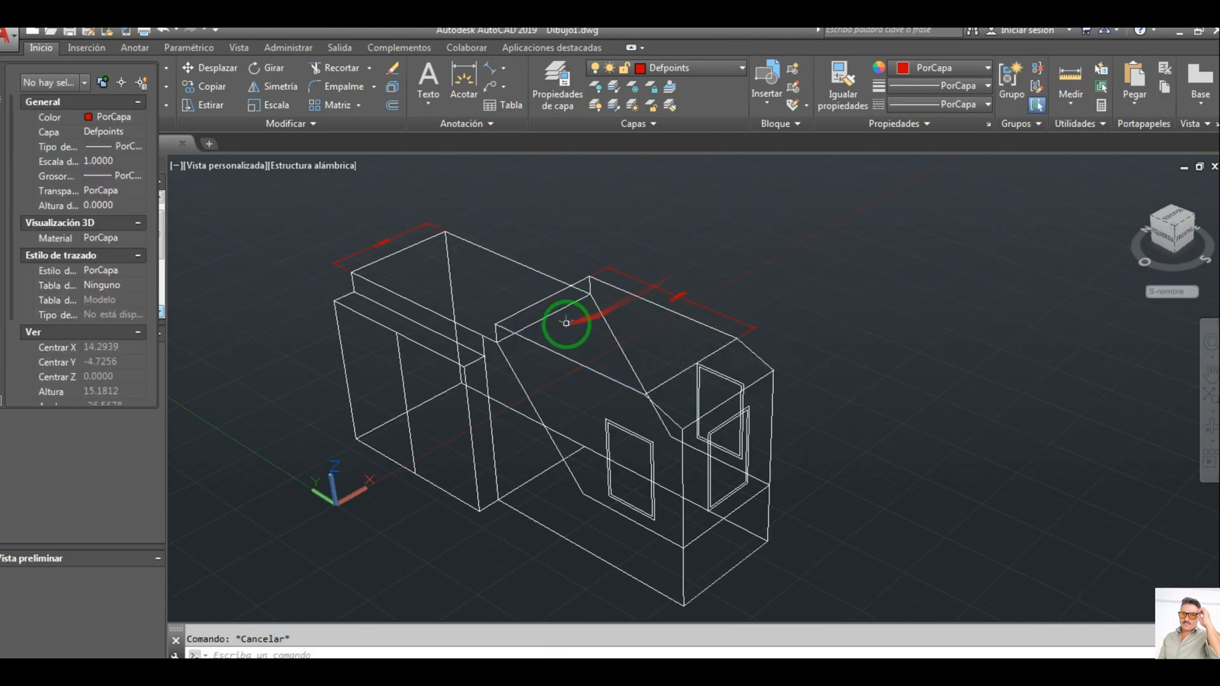
Add an aligned dimension along the rear roof's long far edge and stretch its dimension line outside the body
left_click(514, 69)
left_click(509, 122)
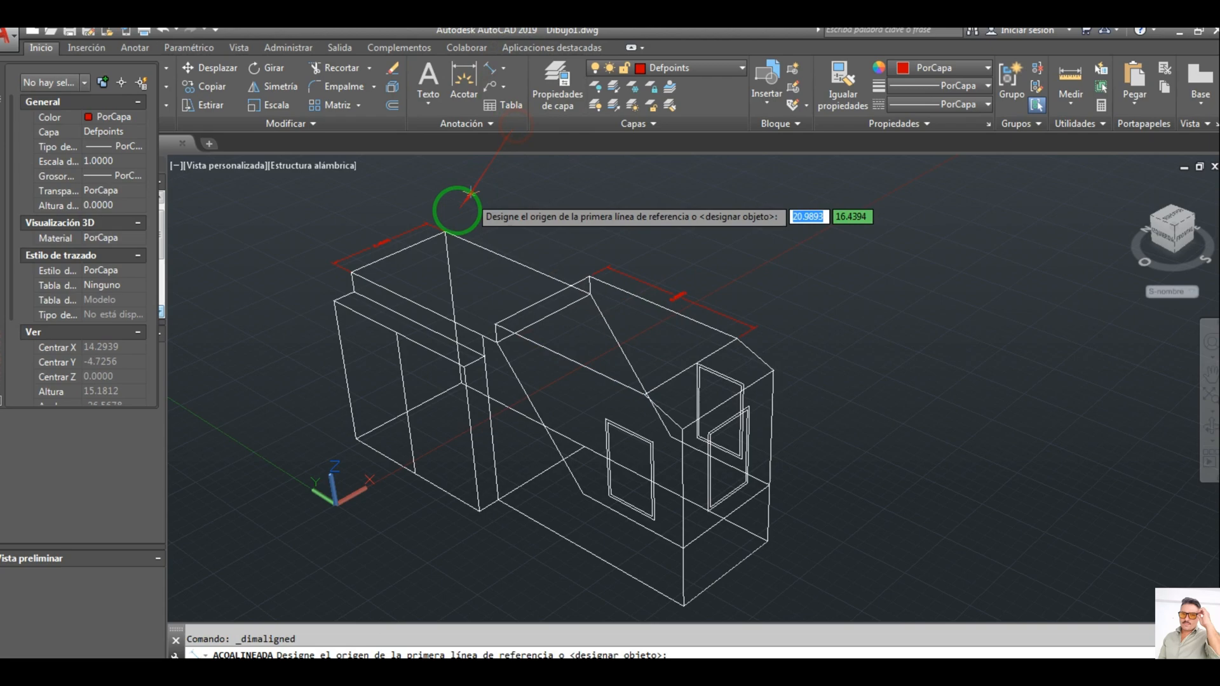
left_click(445, 232)
left_click(589, 293)
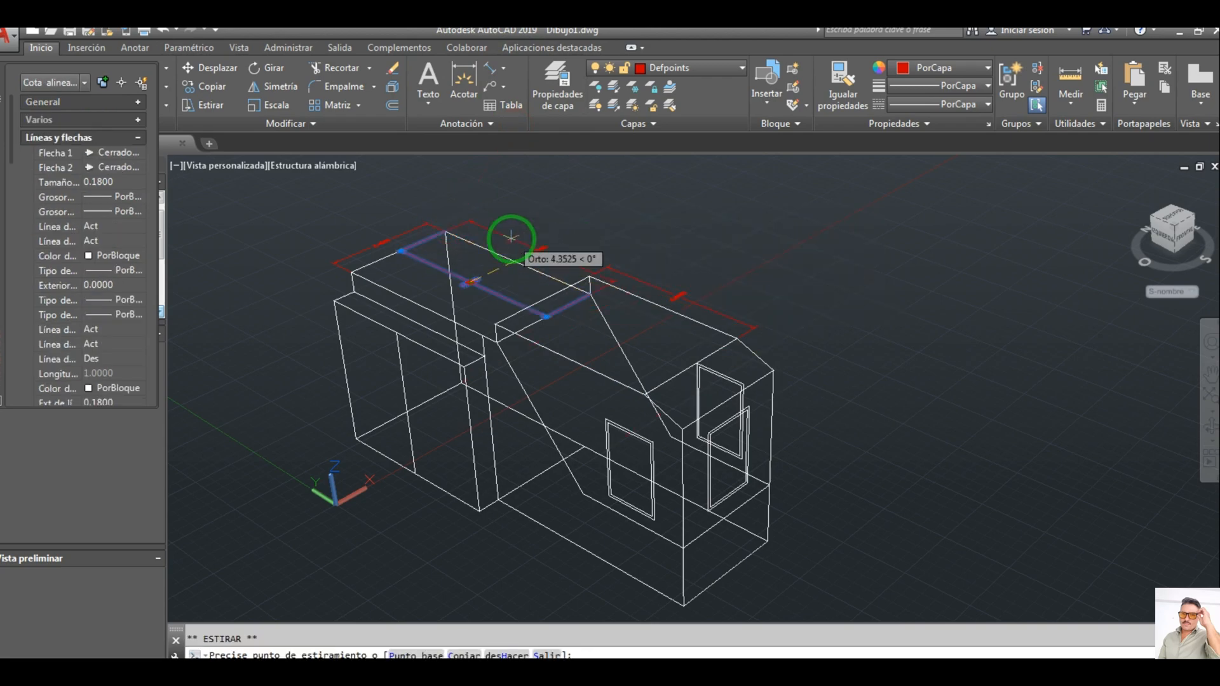
left_click(508, 237)
Select the three roof dimensions and increase their text height so the values are legible
scroll(413, 220, "up", 1)
middle_click_drag(349, 208, 407, 280)
scroll(381, 267, "up", 3)
middle_click_drag(305, 231, 503, 328)
mouse_move(378, 300)
left_mouse_down()
mouse_move(738, 337)
mouse_move(997, 408)
left_mouse_up()
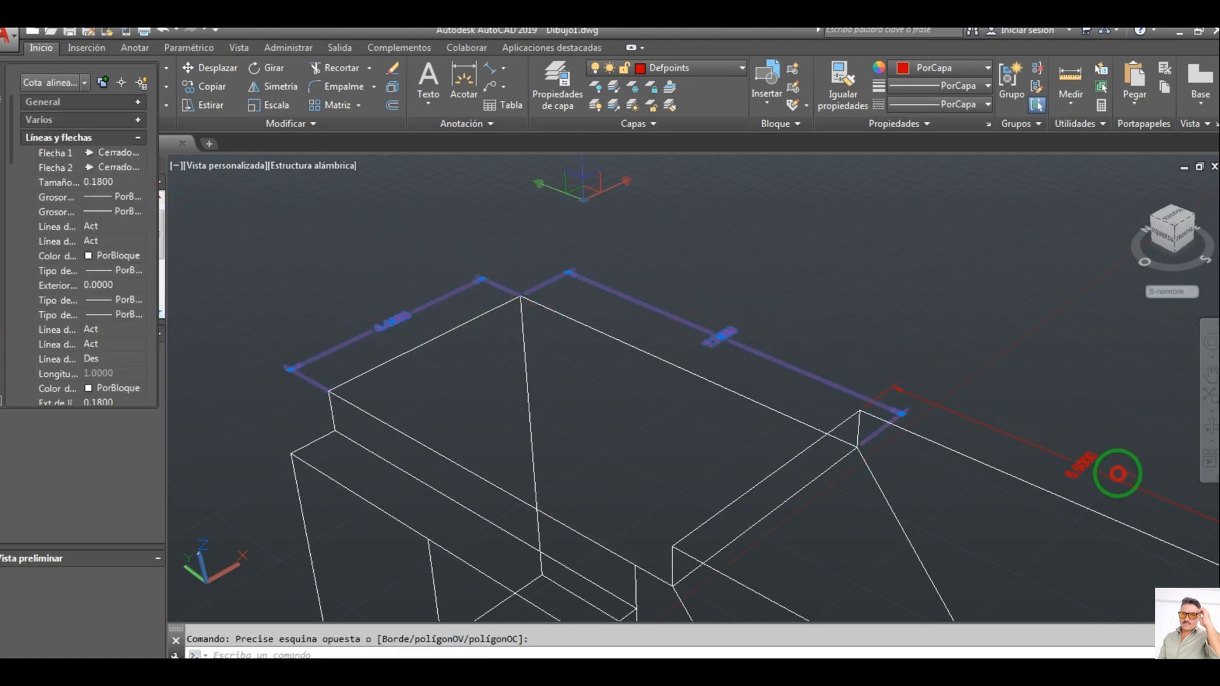
left_click_drag(1118, 473, 872, 381)
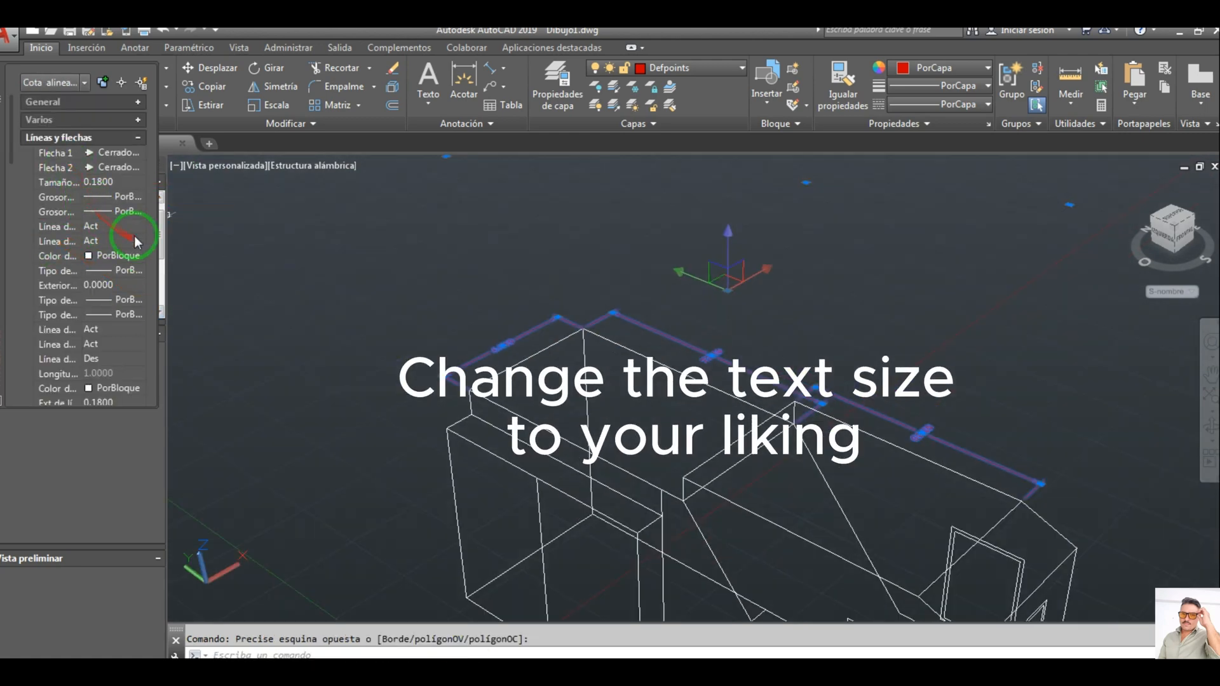
left_click(136, 106)
scroll(147, 182, "down", 4)
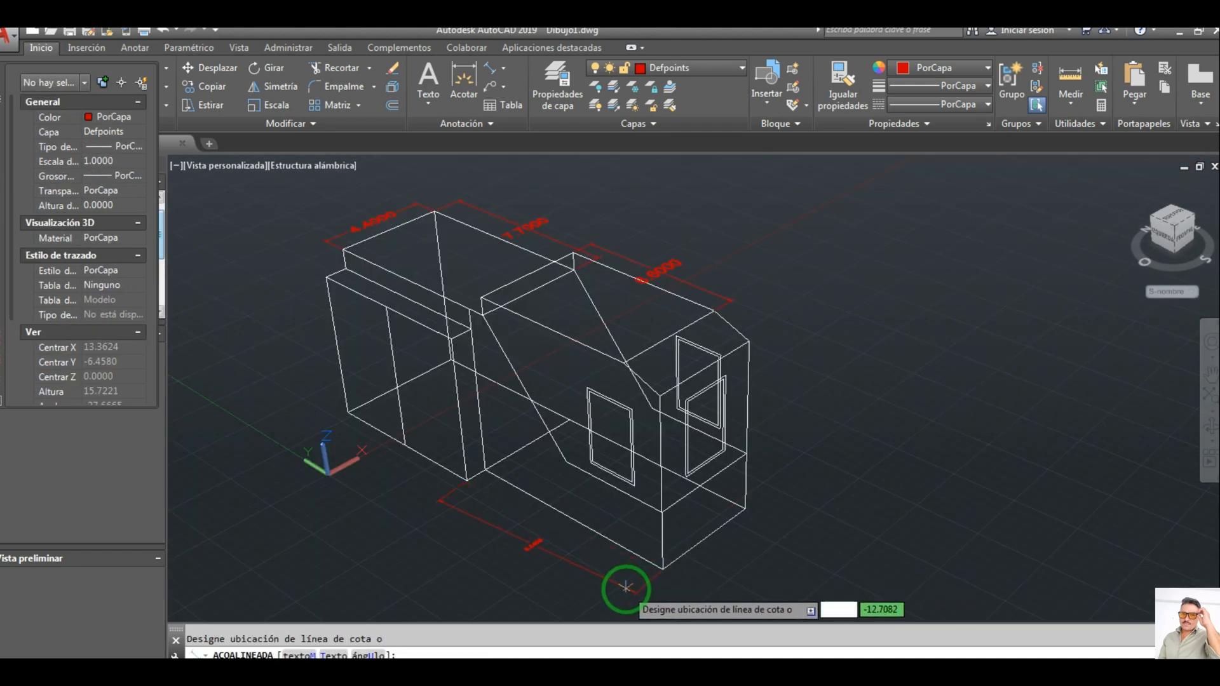
Add an aligned dimension along the front section's near bottom edge, with the dimension line outside the body
key("Escape")
left_click(503, 68)
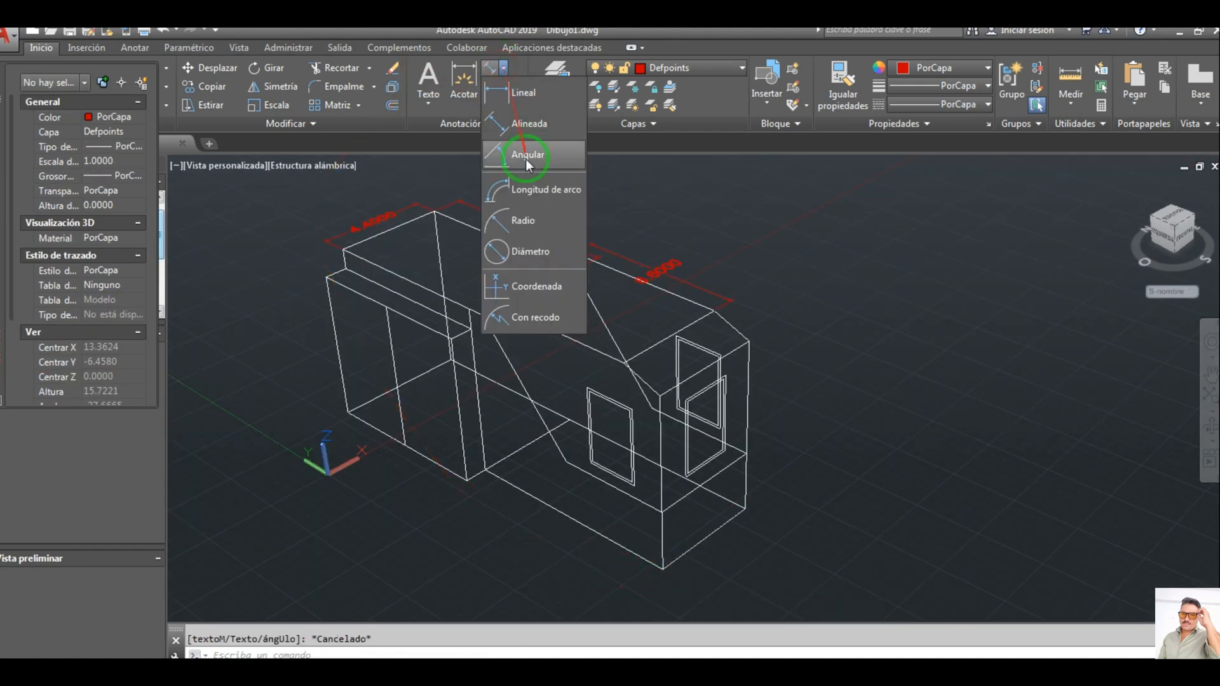
left_click(515, 124)
left_click(486, 471)
left_click(663, 564)
left_click(632, 585)
Dimension the short bottom edge at the front end with an aligned dimension placed outside the body
key("Return")
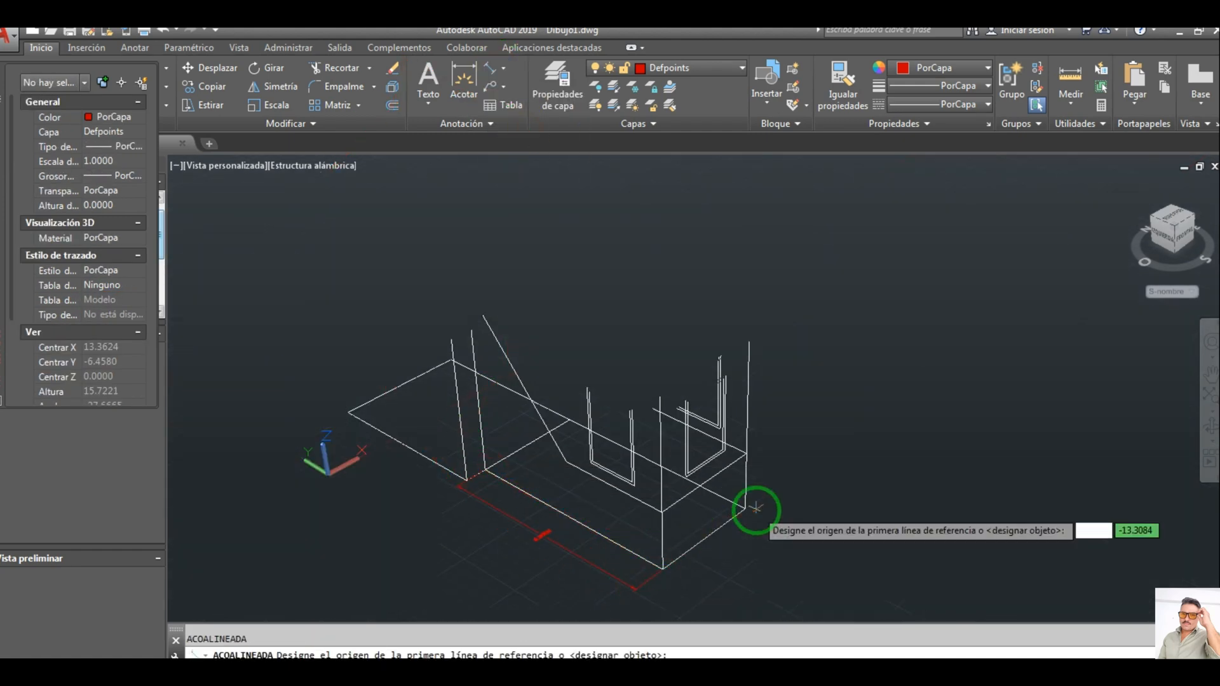
left_click(747, 508)
left_click(663, 566)
left_click(683, 584)
Dimension the rear section's near bottom edge with an aligned dimension in line with the front section's dimension
key("Return")
left_click(347, 413)
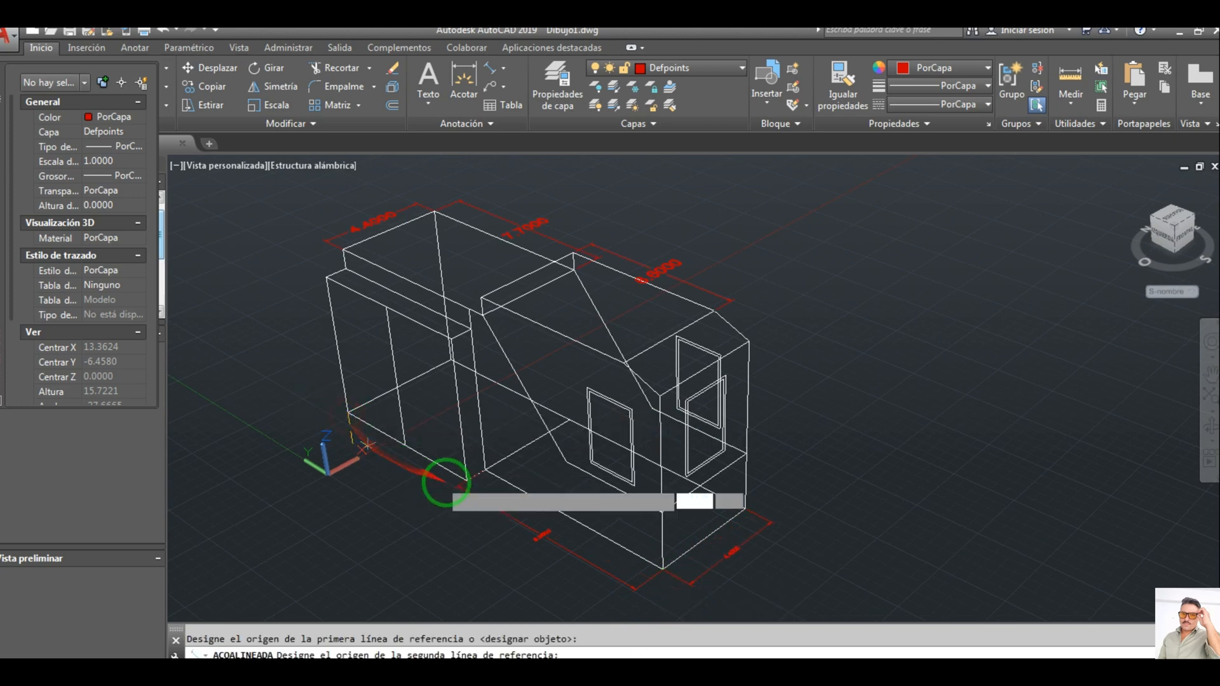
left_click(466, 479)
left_click(454, 484)
Select the three floor dimensions and increase their text height to suit the roof dimensions
left_click(389, 455)
left_click(523, 521)
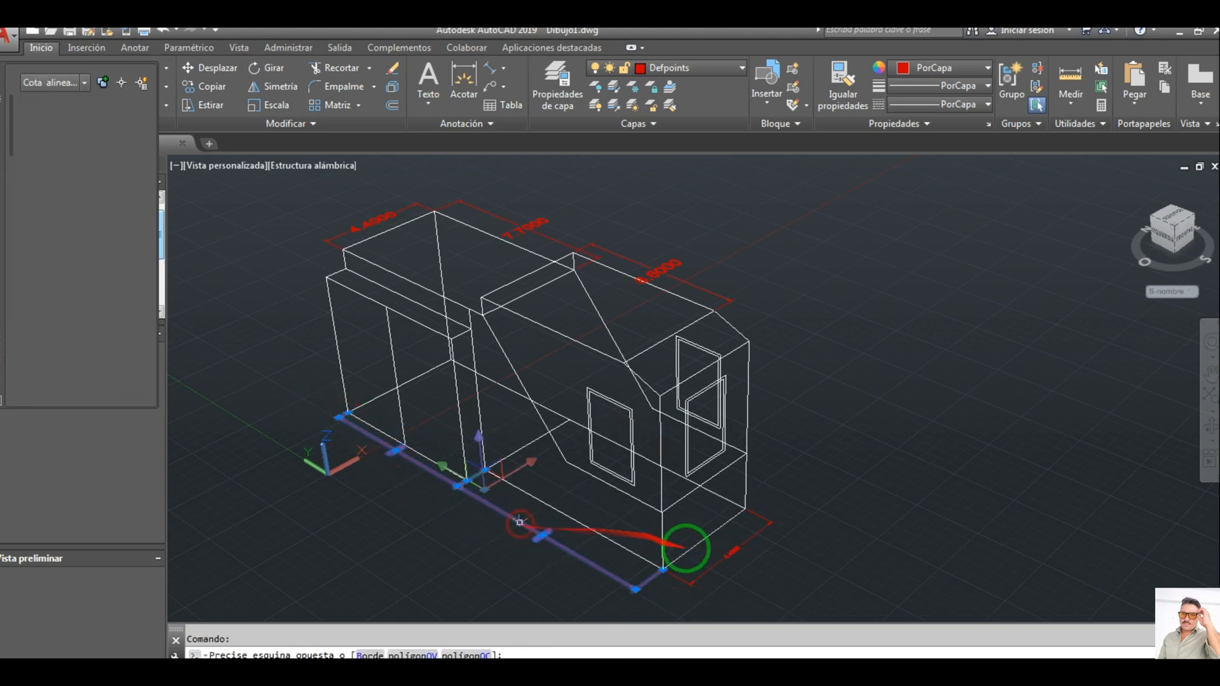
left_click(725, 550)
scroll(126, 337, "down", 2)
left_click(122, 359)
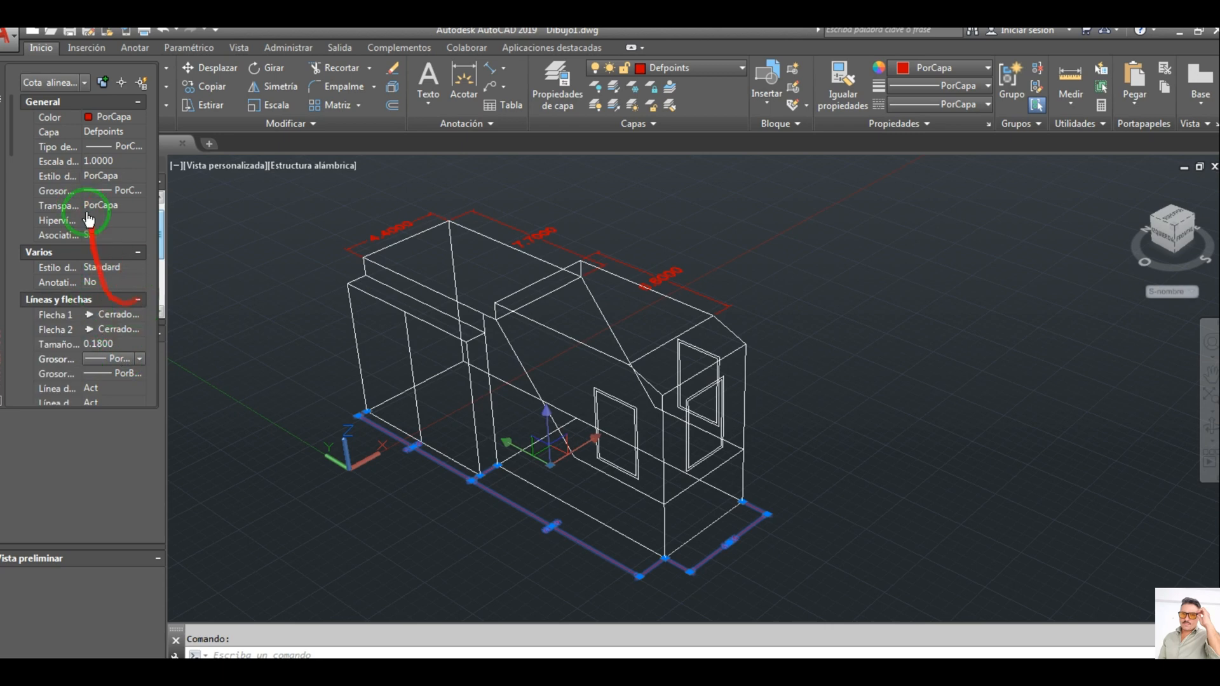
scroll(89, 219, "down", 6)
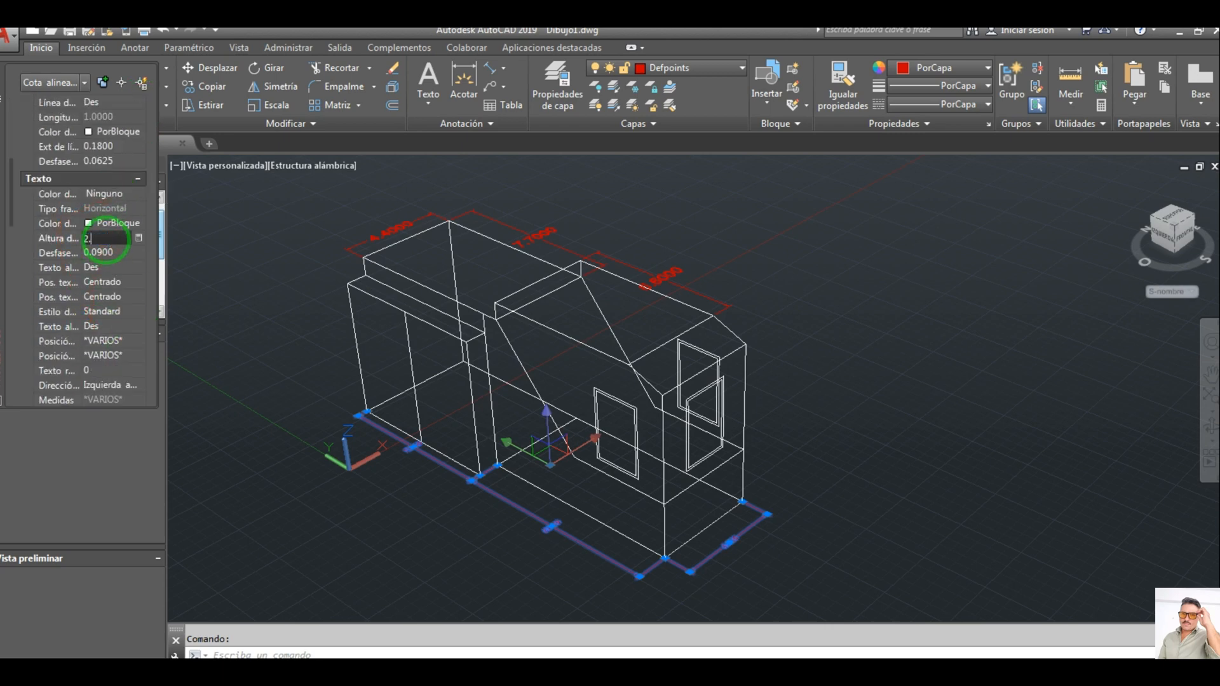
key("Escape")
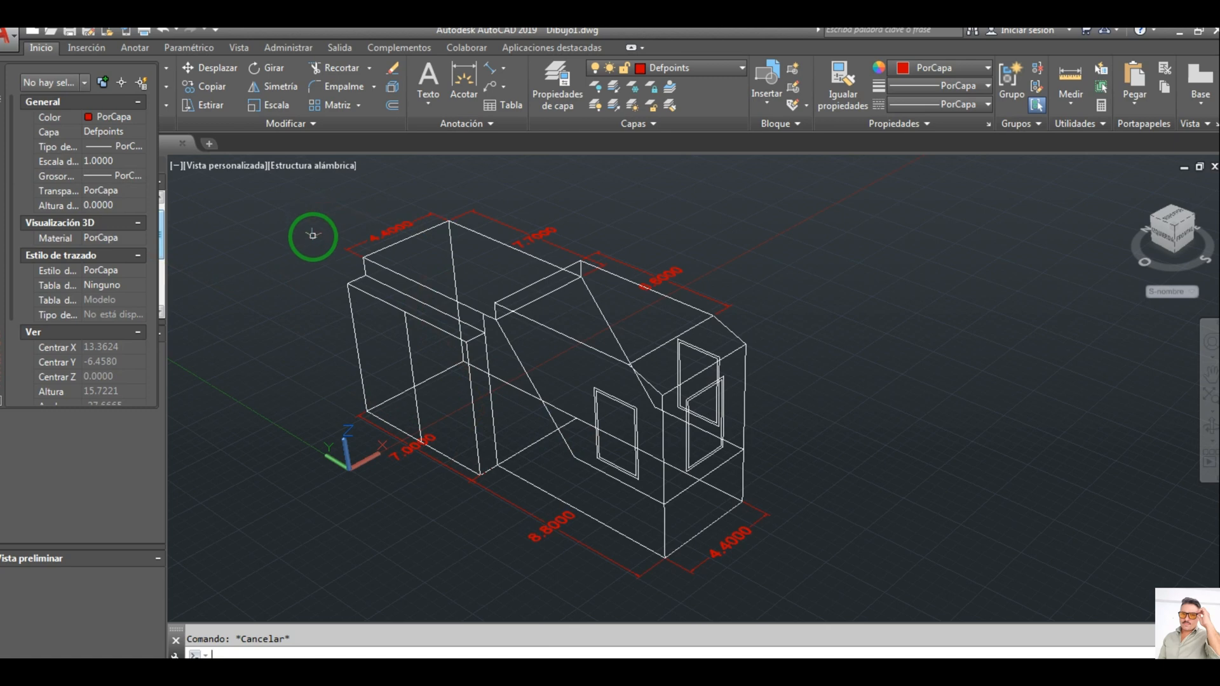
Move the dimension lines of the two long bottom-edge dimensions together farther out from the body
type("por")
key("Escape")
left_click(491, 510)
left_click(455, 476)
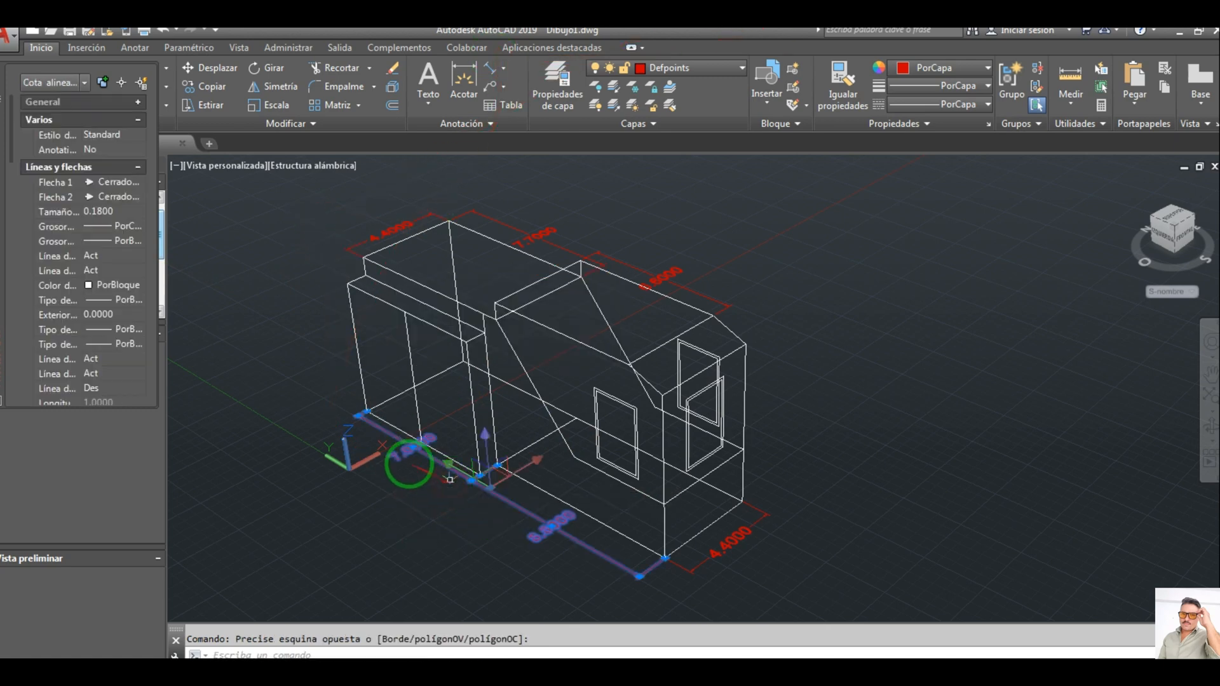
left_click(472, 482)
left_click(472, 481)
left_click(472, 481)
left_click(449, 495)
key("Escape")
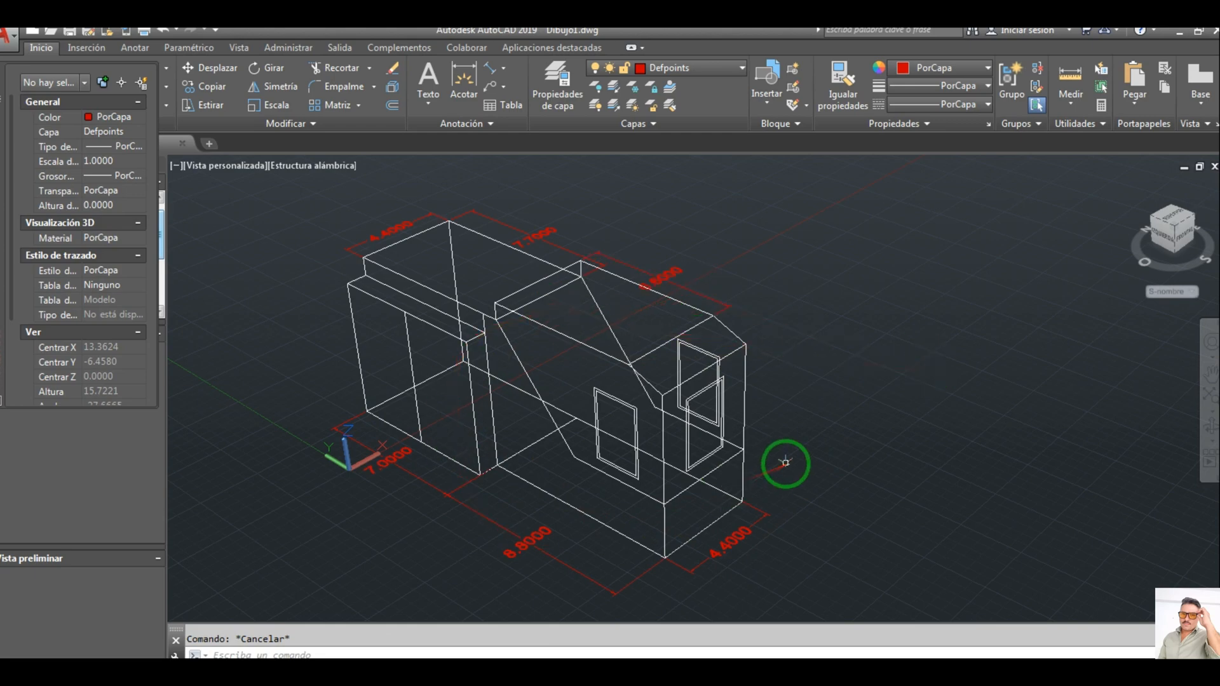
Orbit around the dimensioned wireframe to examine the body and its dimensions from different angles
left_click(503, 68)
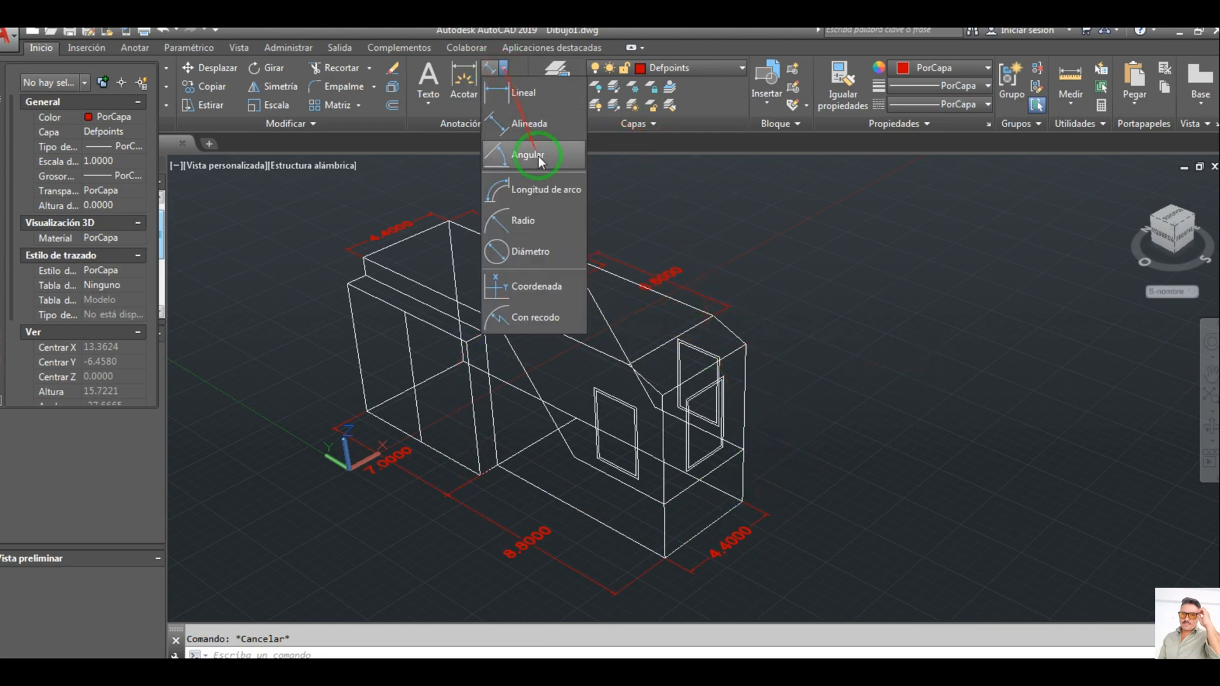
left_click(532, 123)
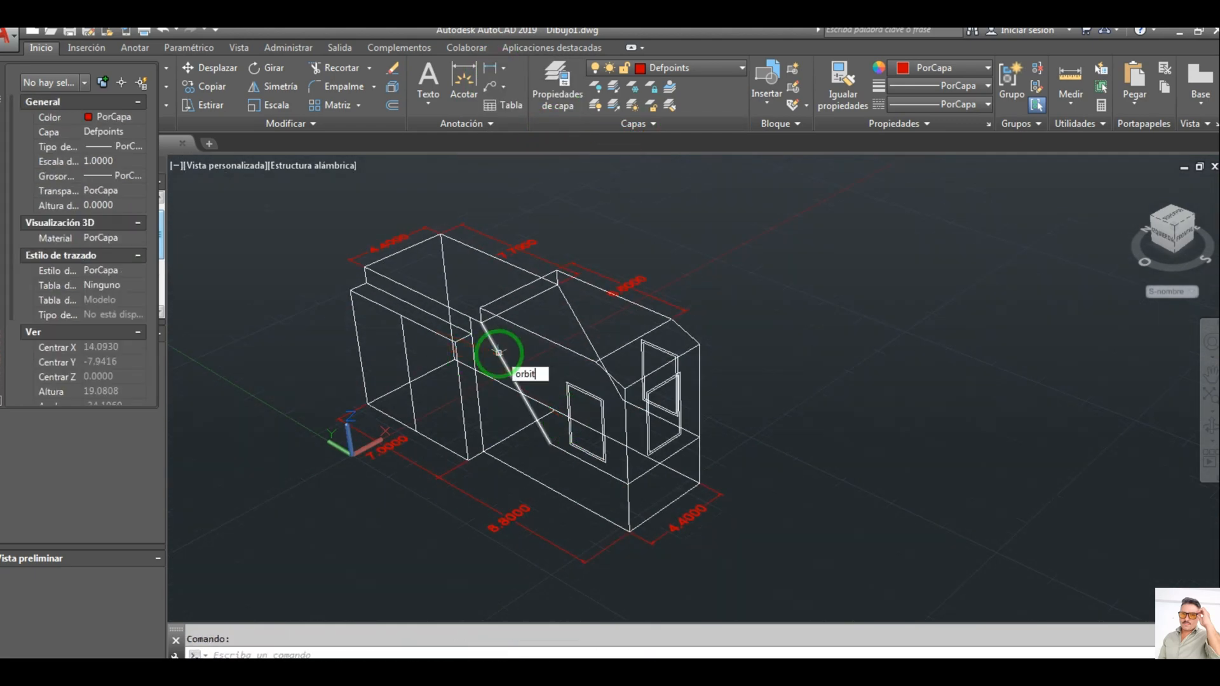
key("Return")
mouse_move(504, 362)
left_mouse_down()
mouse_move(444, 314)
mouse_move(401, 329)
mouse_move(508, 381)
mouse_move(580, 349)
mouse_move(520, 367)
left_mouse_up()
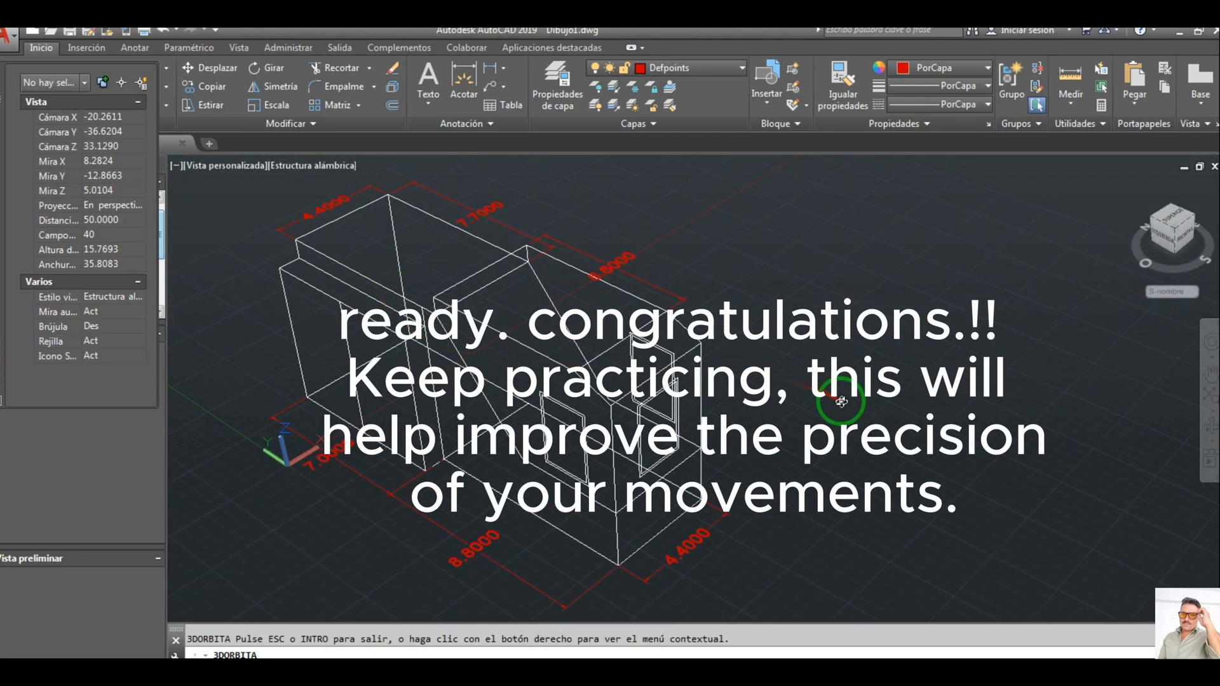
left_click_drag(841, 401, 733, 377)
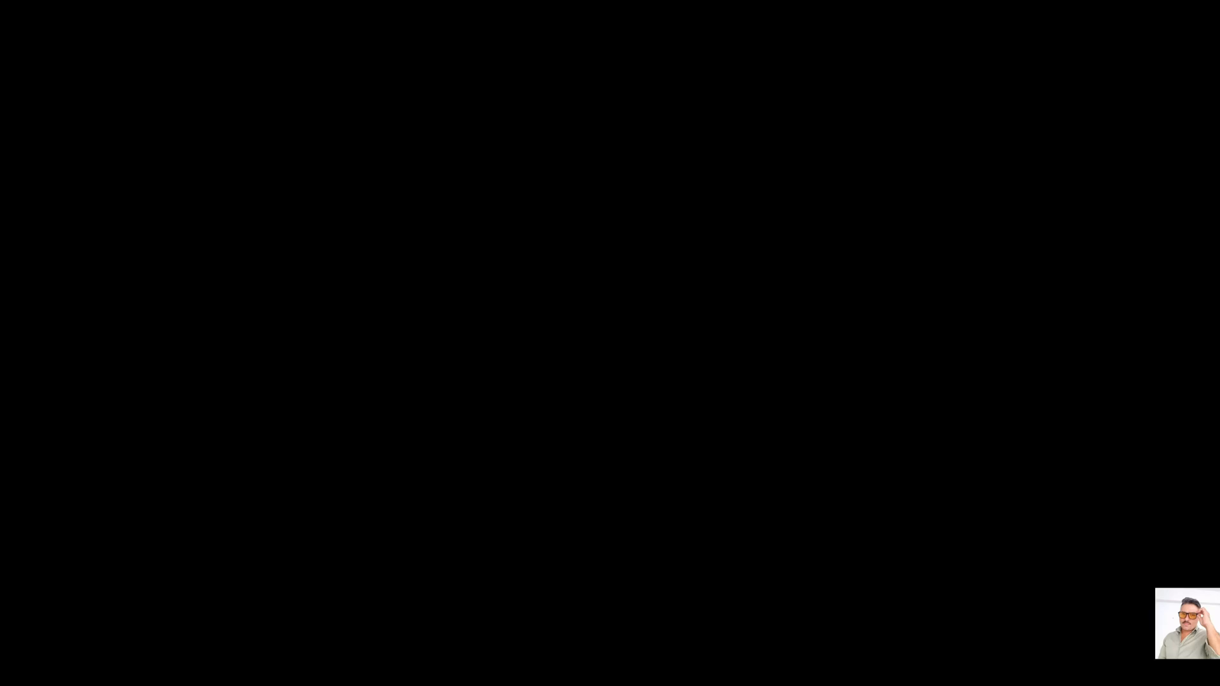